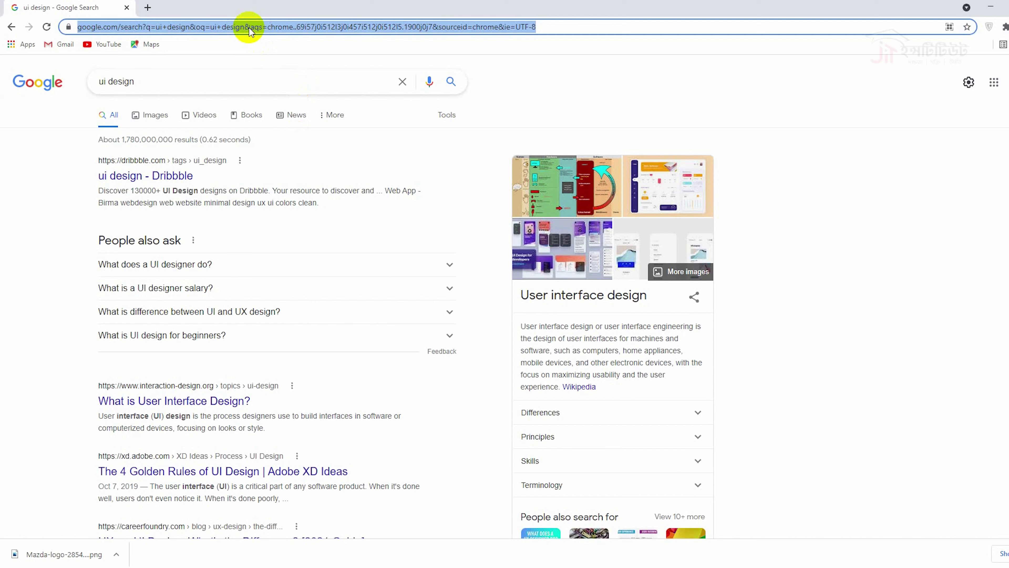
# Search the web for 'zoom logo' in Chrome's address bar
pyautogui.write('zoom logo')
# Run the image search and open the Wikimedia Zoom logo full-size in a new tab
pyautogui.press('Return')
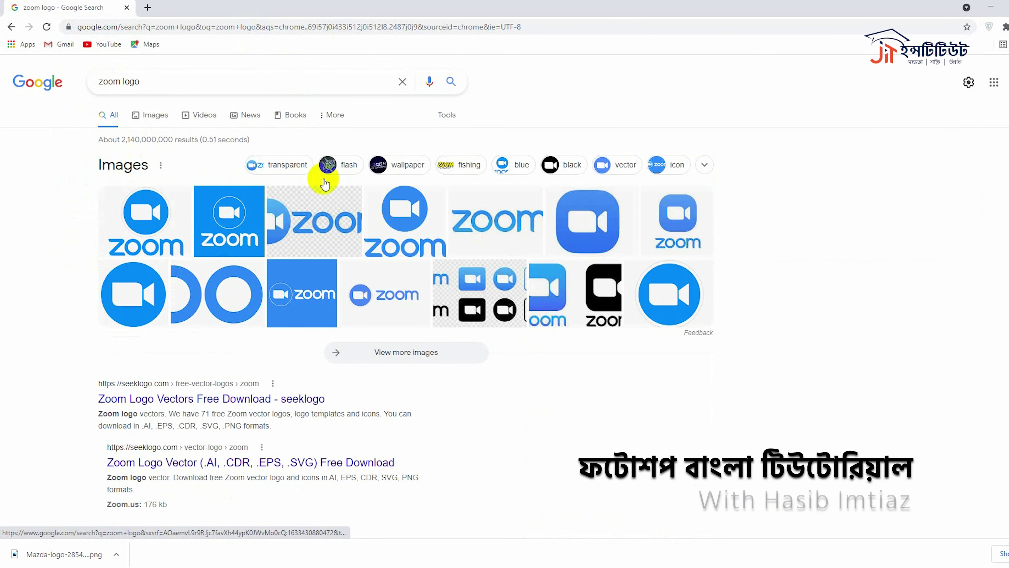
pyautogui.click(156, 117)
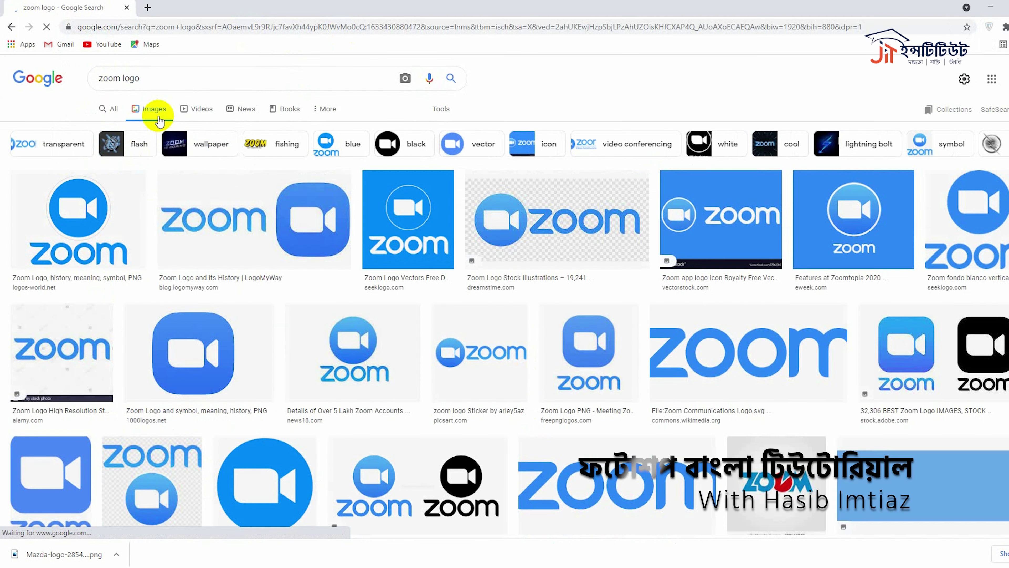
pyautogui.click(694, 352)
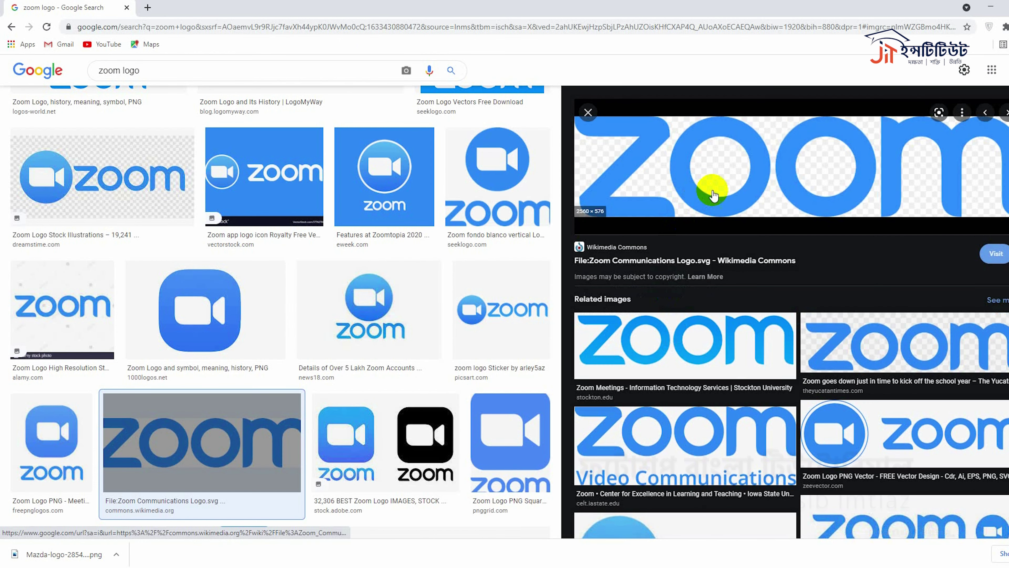
pyautogui.rightClick(728, 202)
pyautogui.click(786, 303)
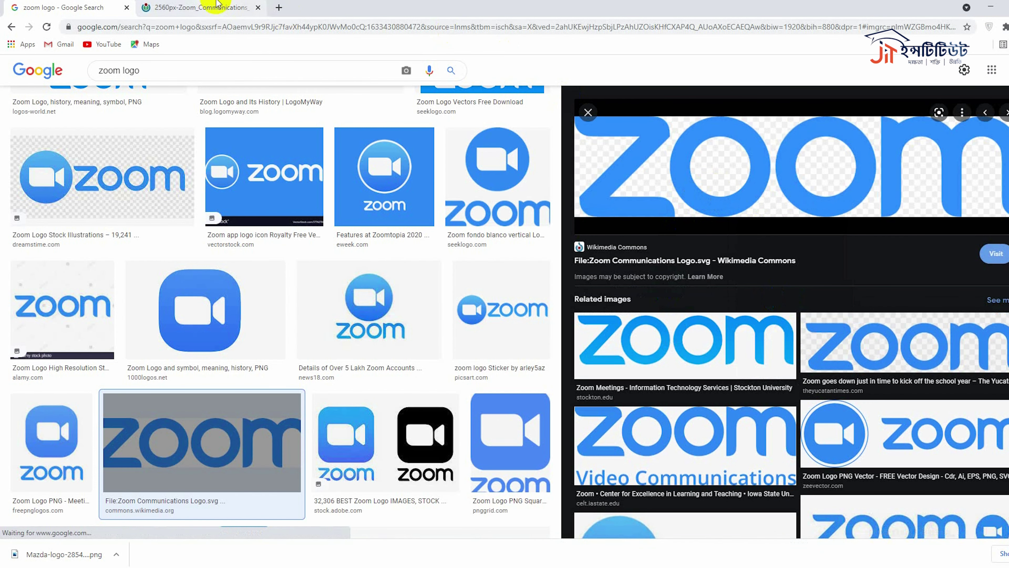
# Save the full-size Zoom logo as a PNG and show it in its download folder
pyautogui.click(222, 7)
pyautogui.rightClick(378, 210)
pyautogui.click(395, 230)
pyautogui.press('Return')
pyautogui.click(119, 553)
pyautogui.click(160, 514)
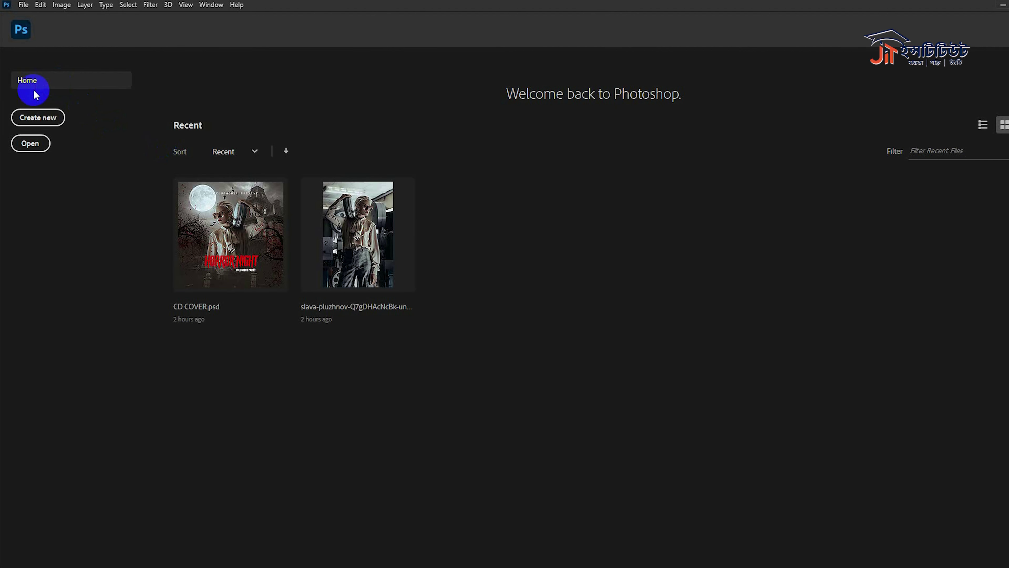
pyautogui.click(38, 118)
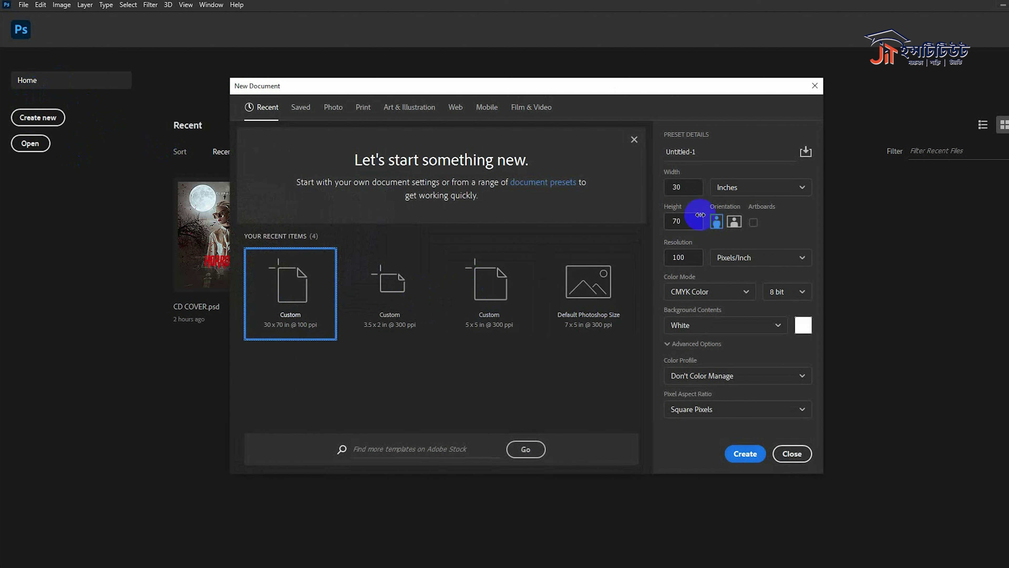
# Create a 1000 × 1000 pixel, 72 ppi document in RGB Color mode
pyautogui.click(753, 198)
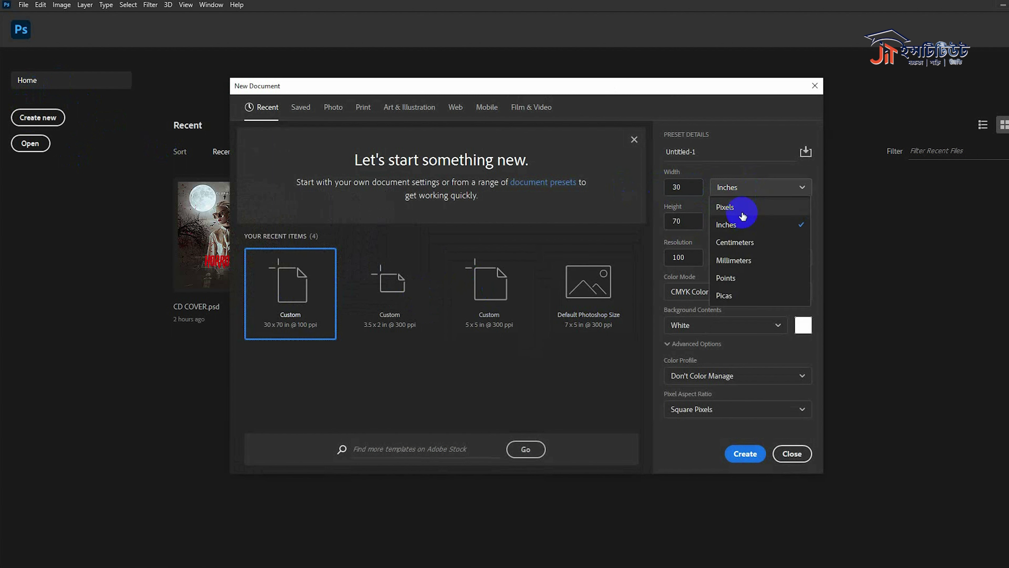
pyautogui.click(741, 211)
pyautogui.click(698, 191)
pyautogui.write('000')
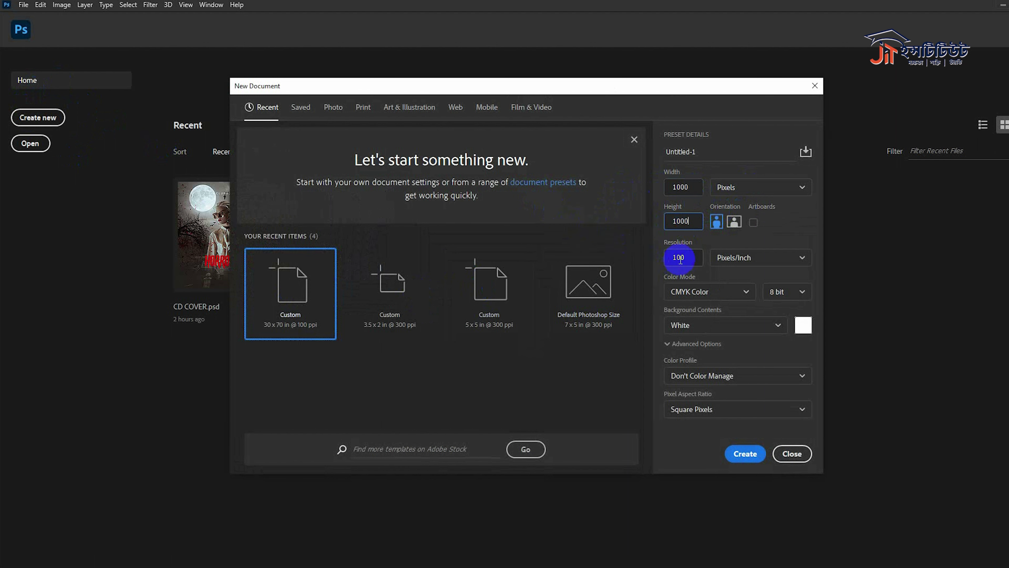
pyautogui.click(692, 257)
pyautogui.write('2')
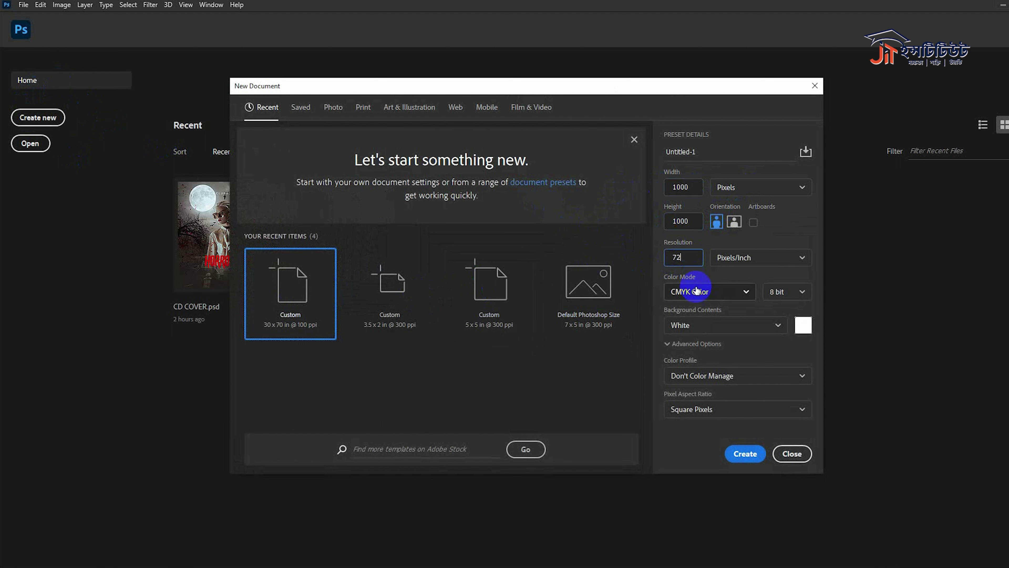
pyautogui.click(700, 292)
pyautogui.click(704, 348)
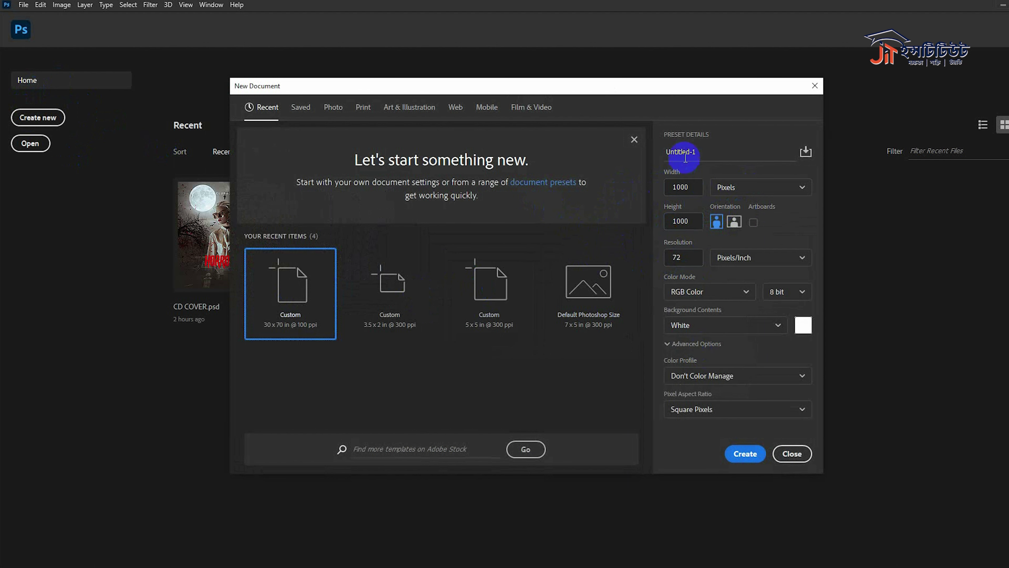
pyautogui.click(742, 453)
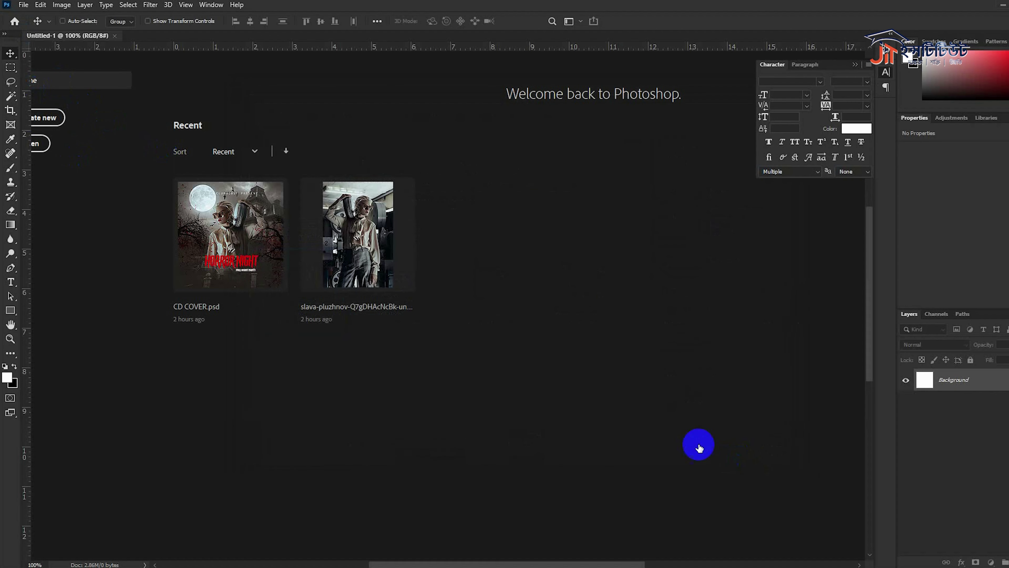
# Place the downloaded Zoom logo PNG on the canvas and shrink it to about 10%
pyautogui.hotkey('ctrl', '0')
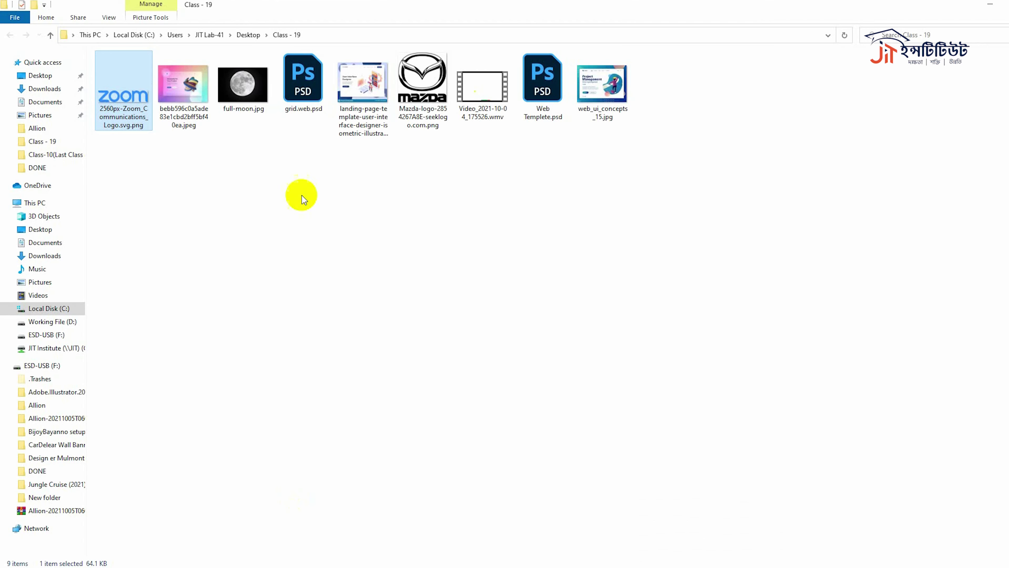
pyautogui.moveTo(155, 251)
pyautogui.mouseDown()
pyautogui.moveTo(206, 564)
pyautogui.moveTo(418, 268)
pyautogui.mouseUp()
pyautogui.moveTo(649, 350)
pyautogui.mouseDown()
pyautogui.moveTo(494, 331)
pyautogui.moveTo(475, 282)
pyautogui.moveTo(478, 172)
pyautogui.mouseUp()
# Commit the logo placement and nudge the logo slightly lower near the top centre
pyautogui.click(526, 20)
pyautogui.click(533, 60)
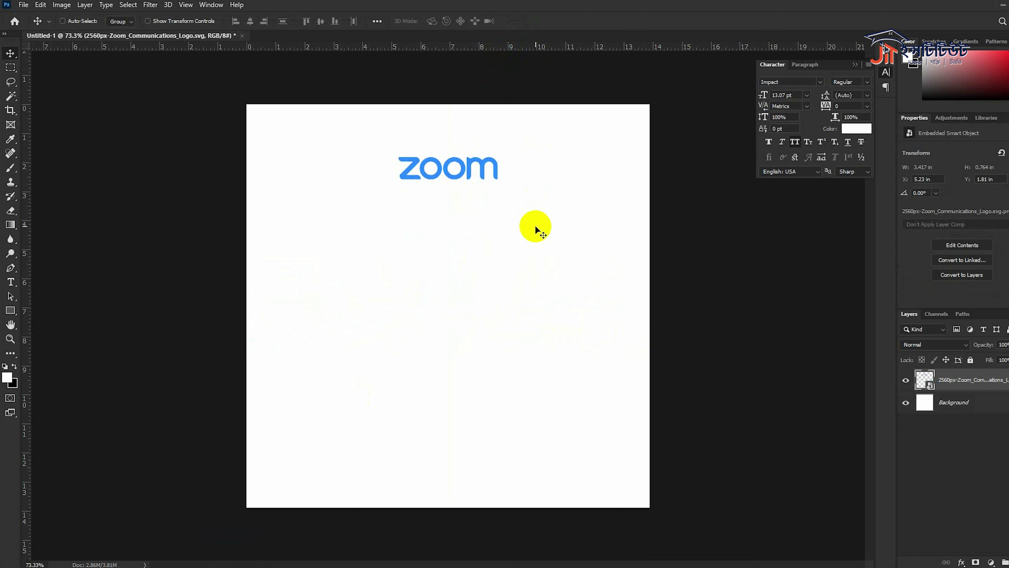
pyautogui.moveTo(536, 228); pyautogui.dragTo(532, 235)
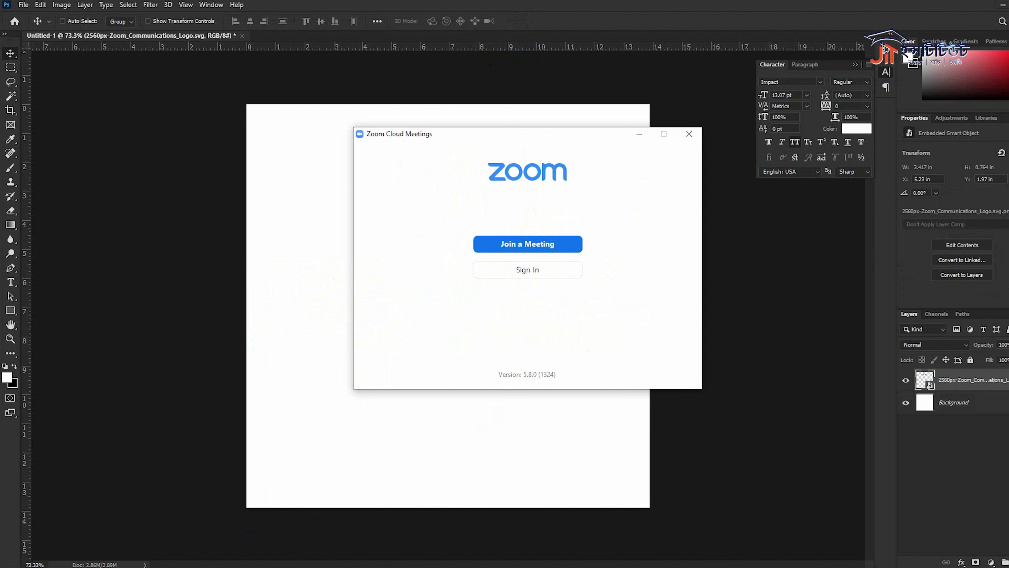
# Add left and right vertical margin guides framing the logo
pyautogui.moveTo(26, 228); pyautogui.dragTo(344, 300)
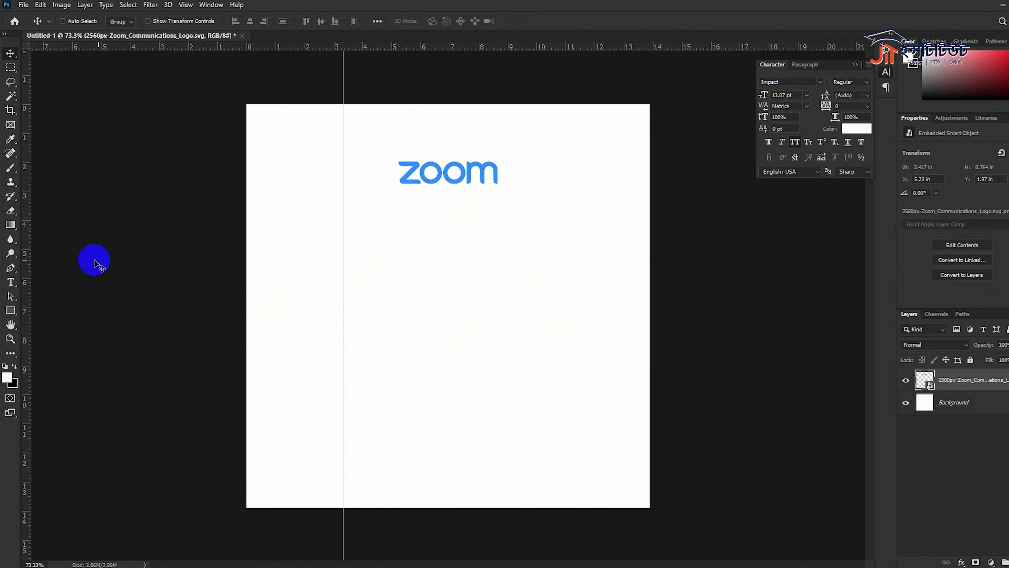
pyautogui.click(10, 311)
pyautogui.click(10, 67)
pyautogui.moveTo(211, 93)
pyautogui.mouseDown()
pyautogui.moveTo(351, 197)
pyautogui.moveTo(341, 196)
pyautogui.mouseUp()
pyautogui.moveTo(24, 216); pyautogui.dragTo(338, 234)
pyautogui.moveTo(313, 175); pyautogui.dragTo(623, 172)
pyautogui.moveTo(38, 120); pyautogui.dragTo(558, 239)
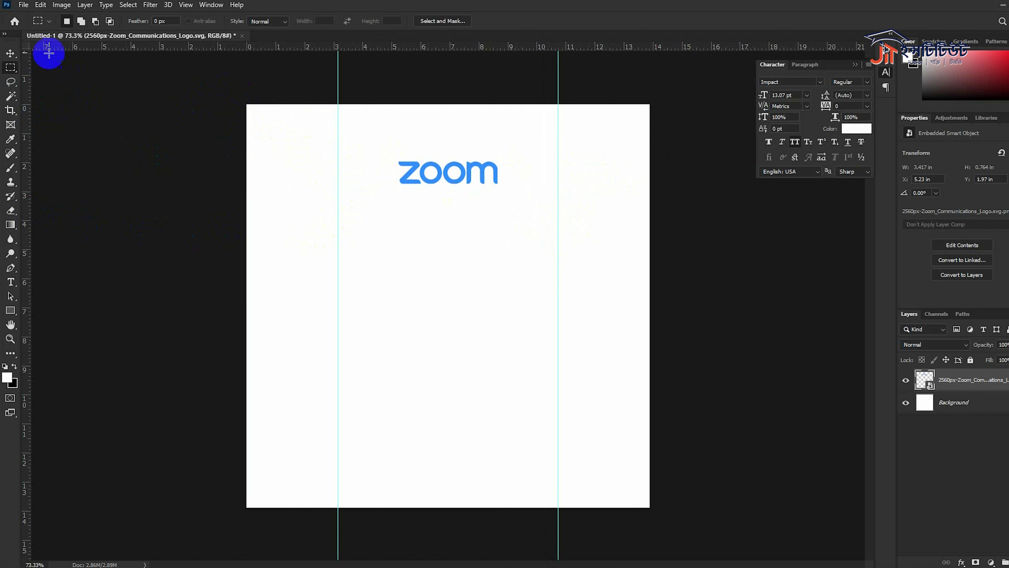
pyautogui.click(10, 53)
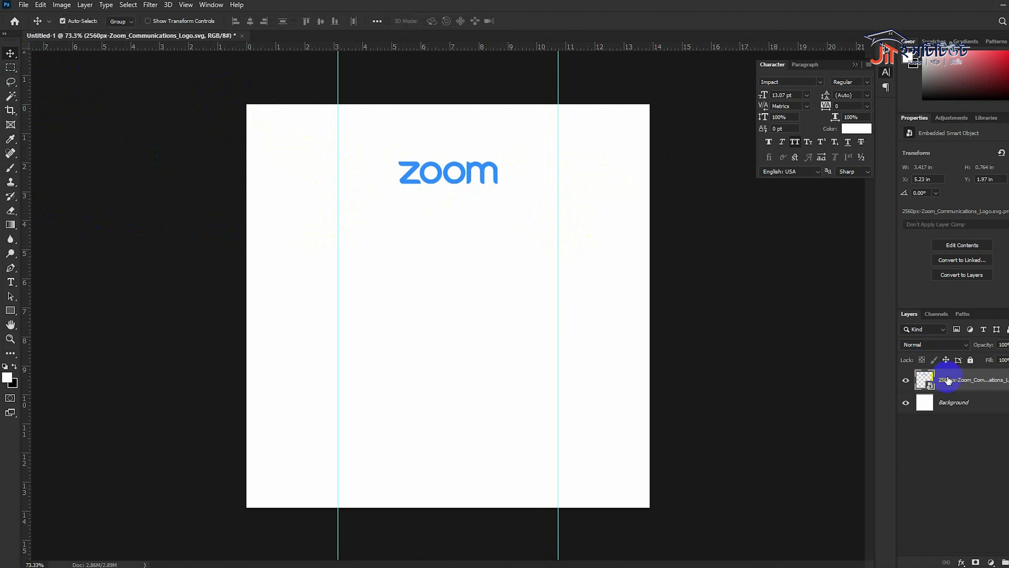
# Group the Zoom logo layer and name the group LOGO
pyautogui.hotkey('ctrl', 'g')
pyautogui.write('LOGO')
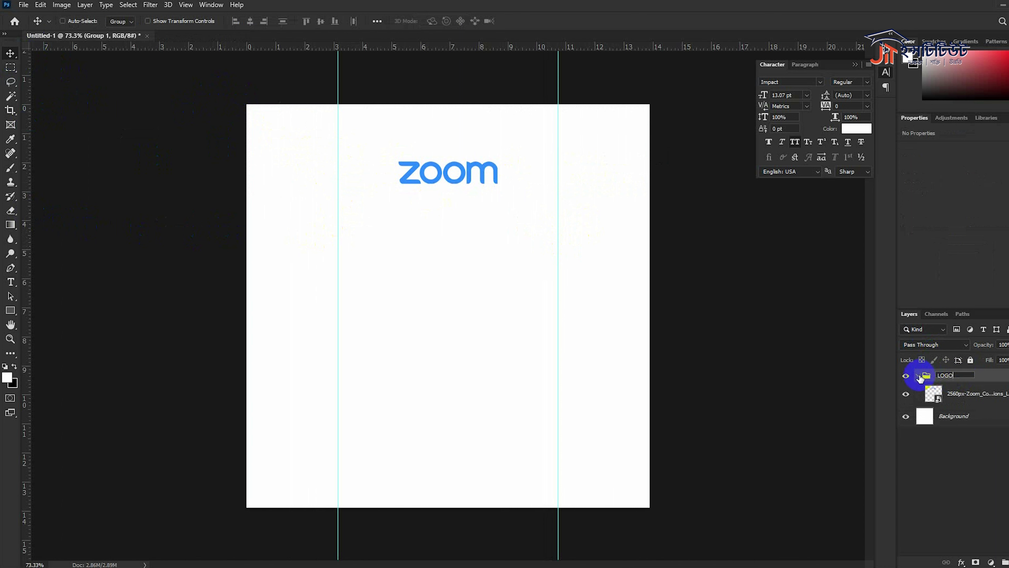
pyautogui.click(918, 376)
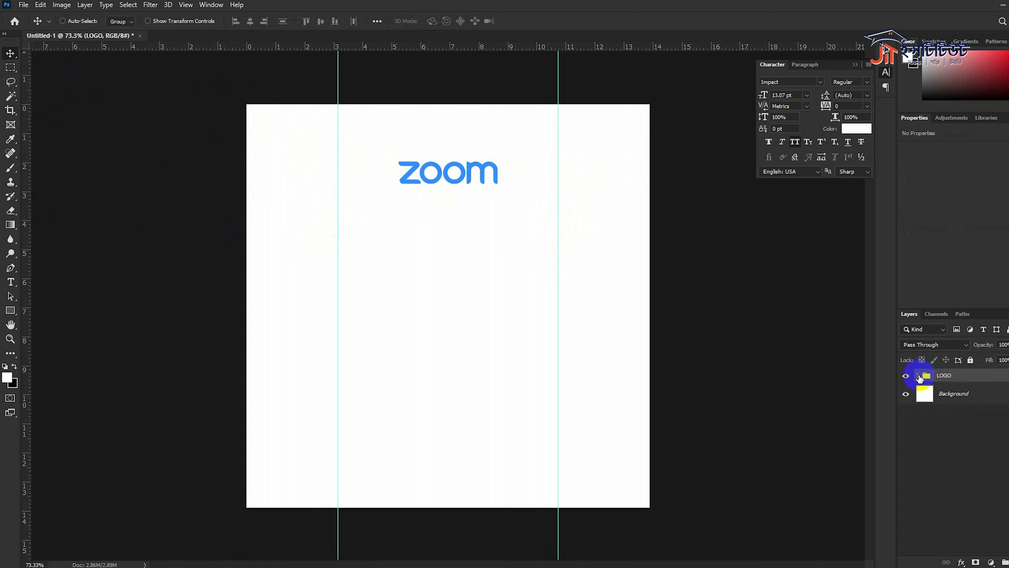
pyautogui.click(10, 310)
# Draw a rounded rectangle between the guides, fill it with the logo's sampled blue, and narrow it
pyautogui.click(41, 323)
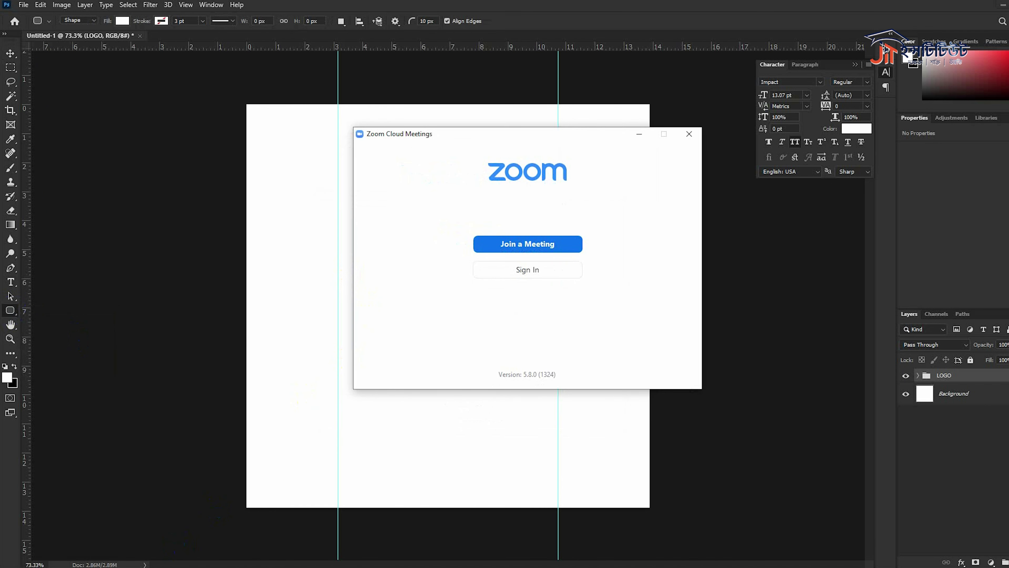
pyautogui.moveTo(338, 239); pyautogui.dragTo(556, 271)
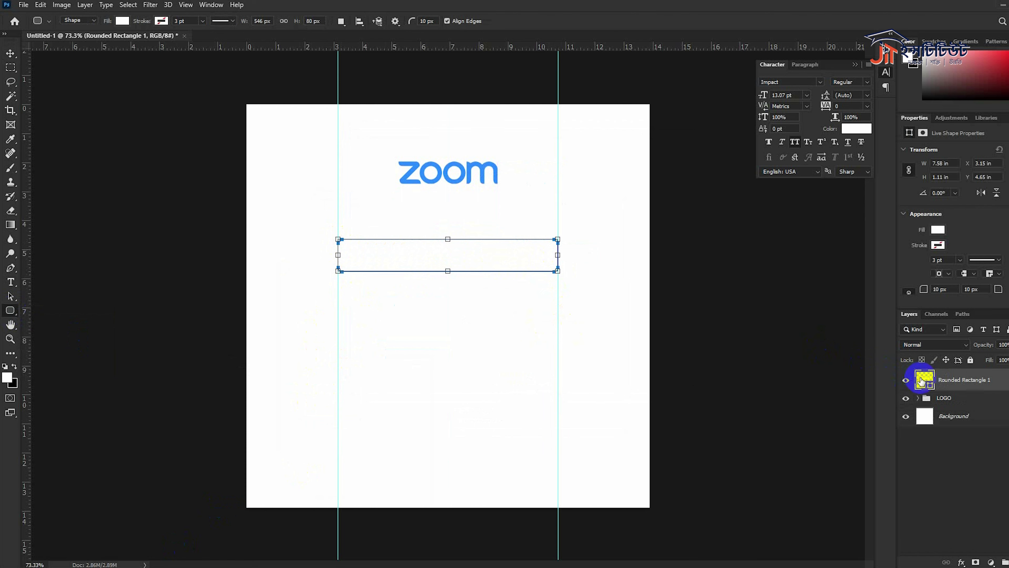
pyautogui.doubleClick(922, 380)
pyautogui.moveTo(496, 99); pyautogui.dragTo(688, 150)
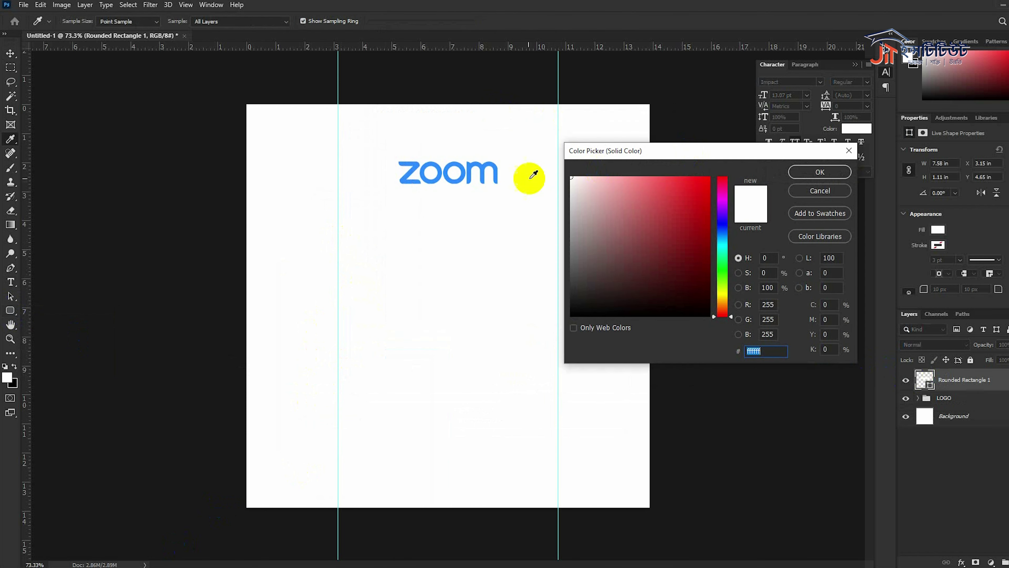
pyautogui.click(481, 164)
pyautogui.click(820, 172)
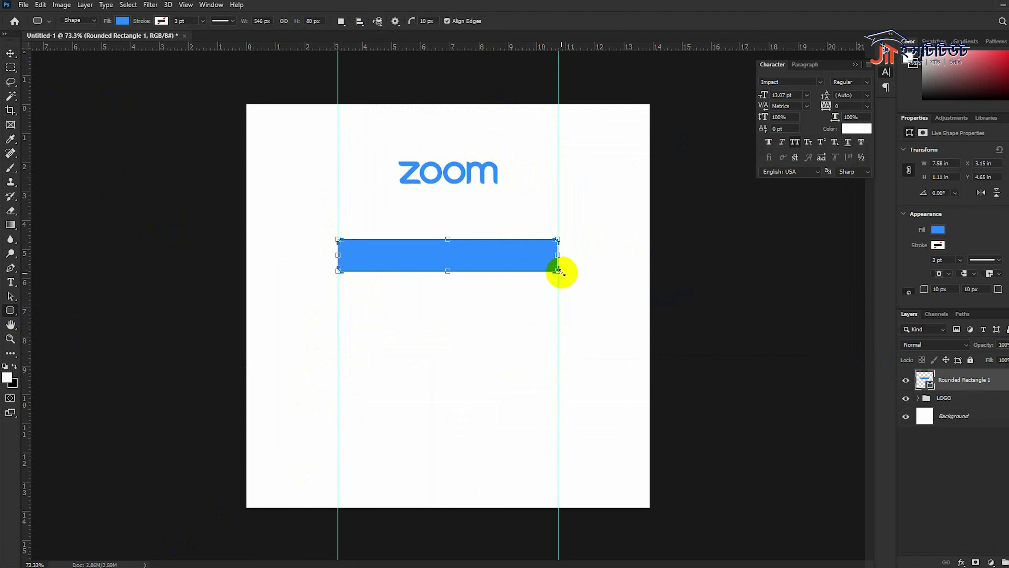
pyautogui.moveTo(561, 273); pyautogui.dragTo(539, 274)
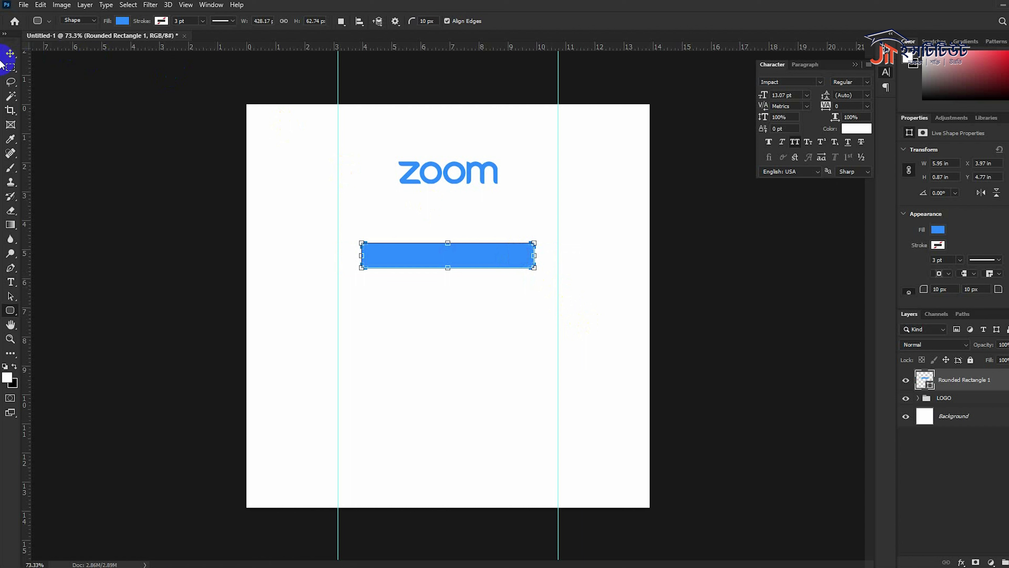
# Add a white Impact text layer and move it onto the blue button
pyautogui.click(9, 56)
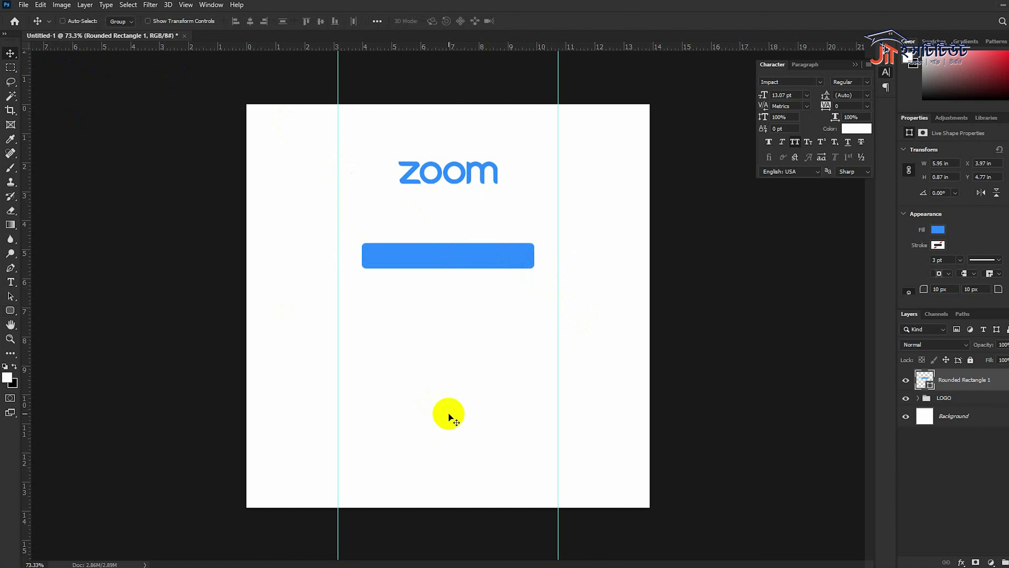
pyautogui.click(11, 282)
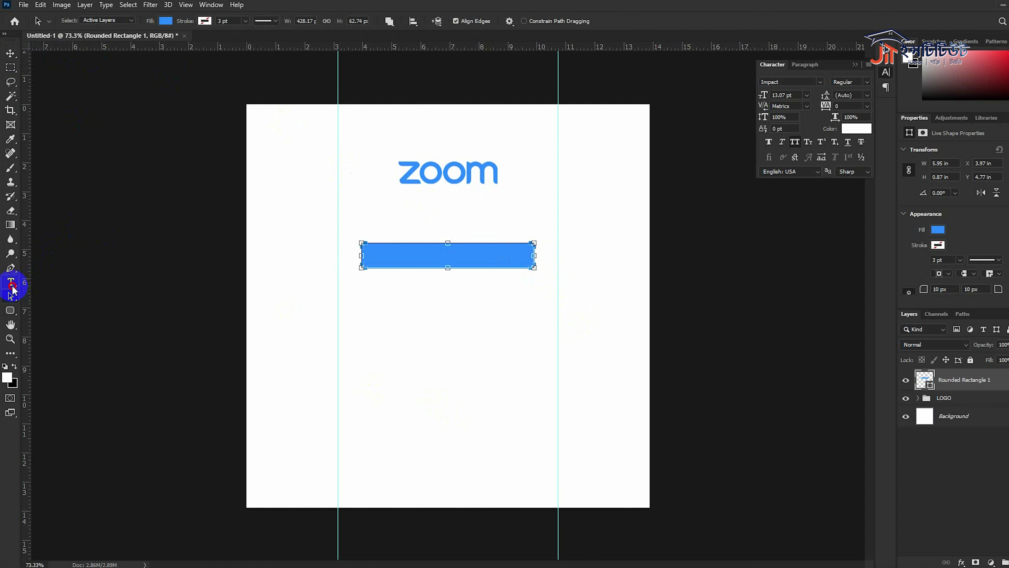
pyautogui.click(421, 326)
pyautogui.press('Right')
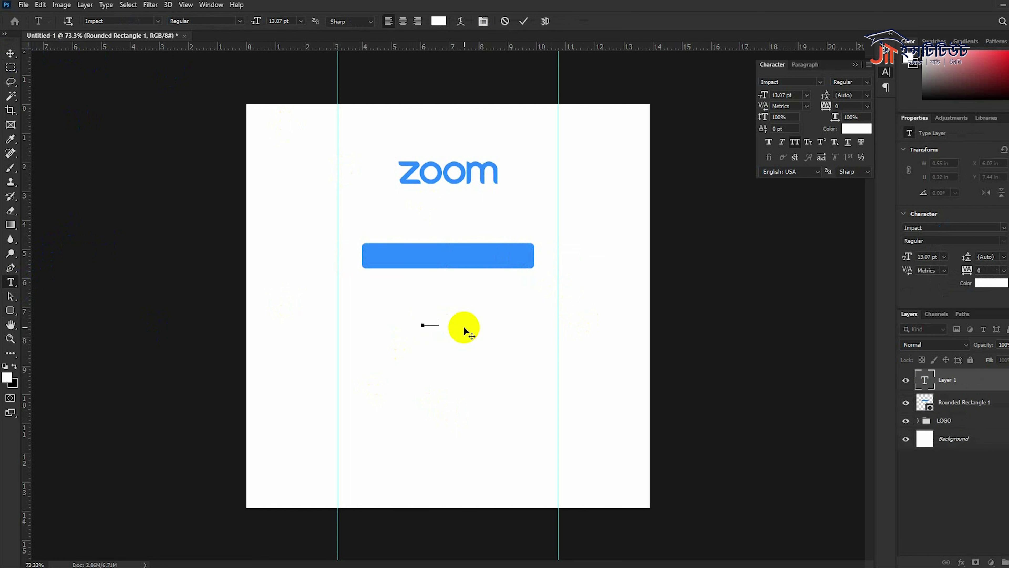
pyautogui.moveTo(463, 326); pyautogui.dragTo(473, 261)
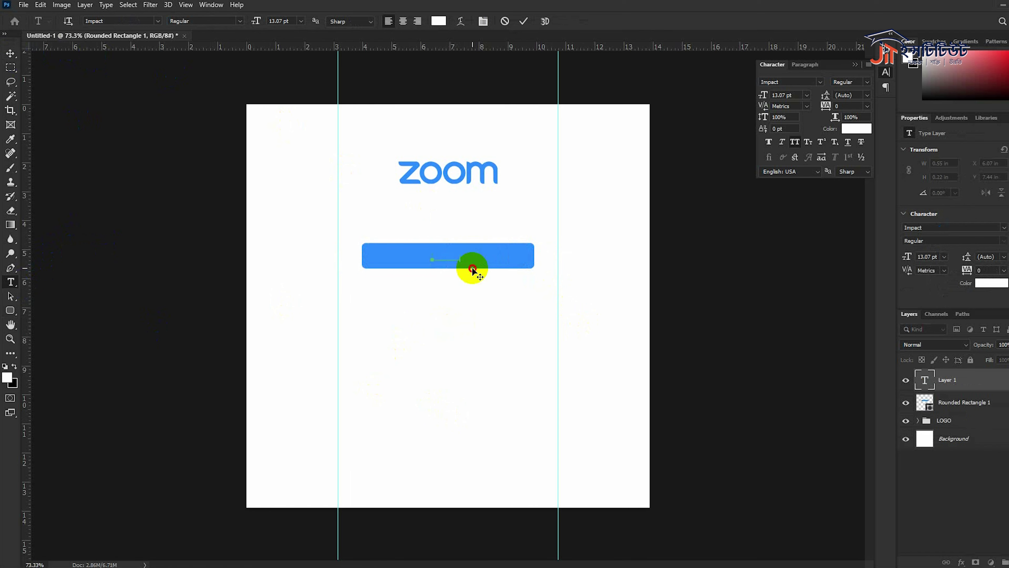
# Check the Zoom logo reference, then insert 'A' so the label reads JOIN A METTING
pyautogui.hotkey('alt', 'Tab')
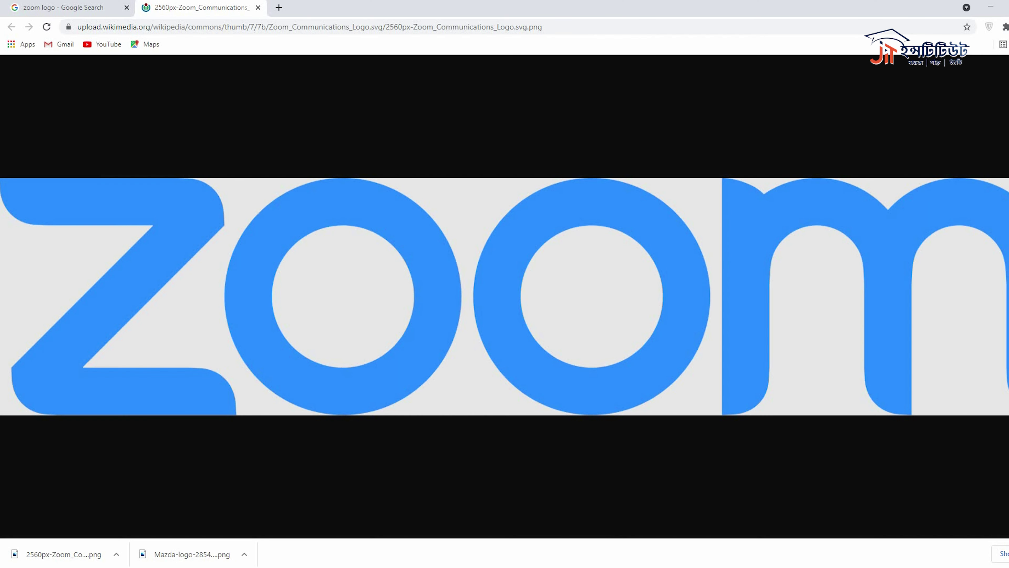
pyautogui.hotkey('alt', 'Tab')
pyautogui.hotkey('alt', 'Tab')
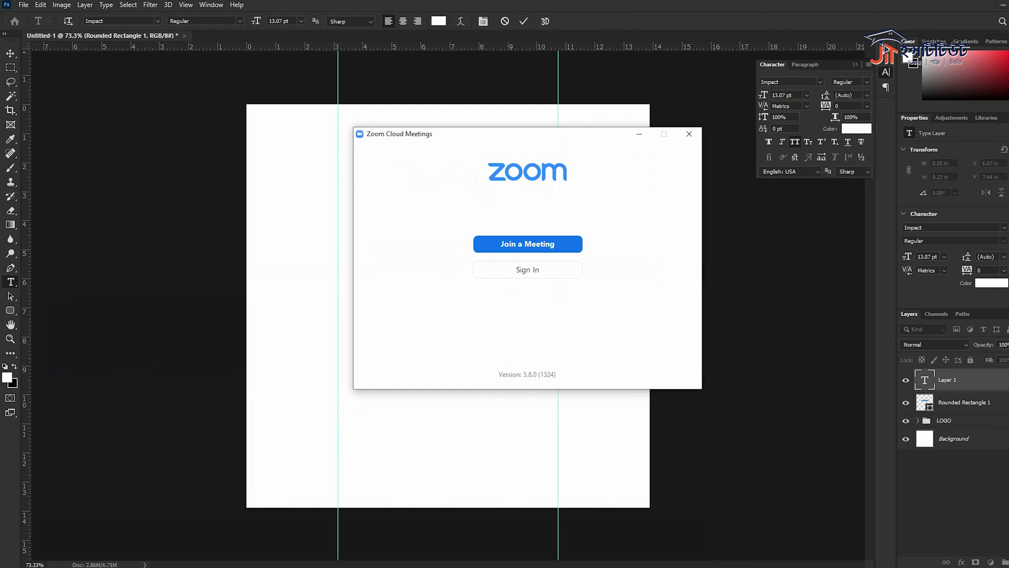
pyautogui.click(147, 553)
pyautogui.scroll(5, 449, 244)
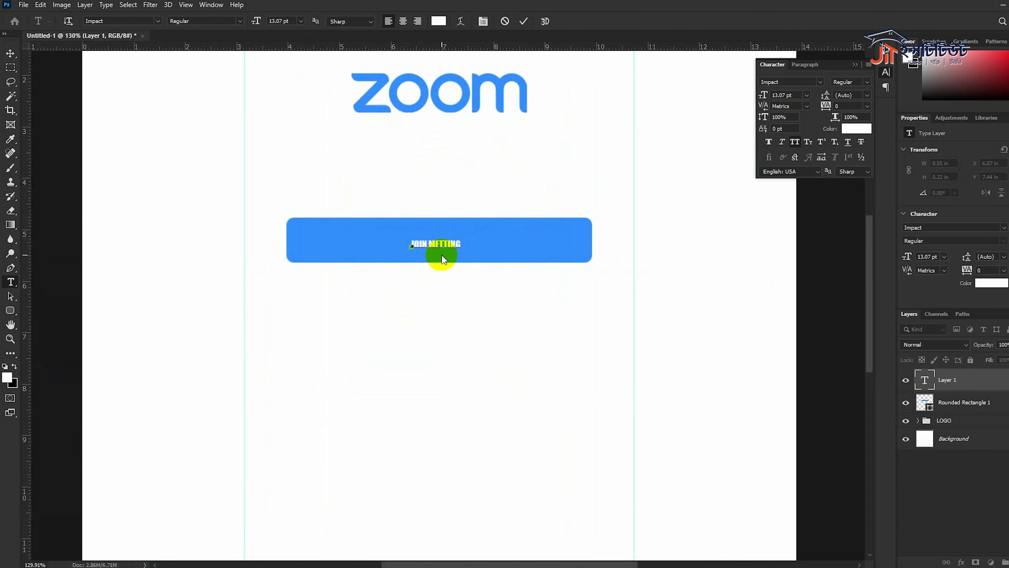
pyautogui.write('A')
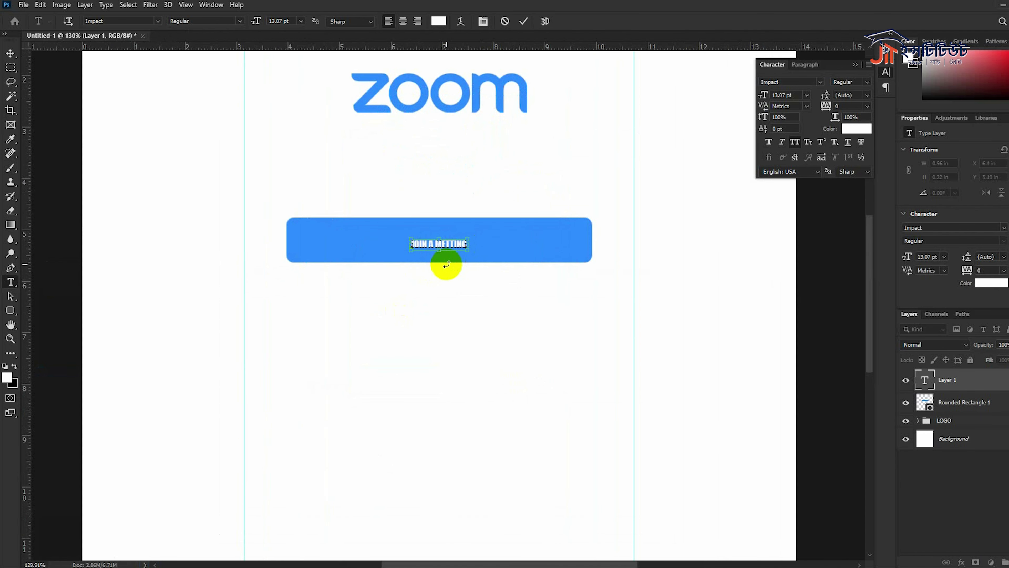
pyautogui.hotkey('ctrl', 'a')
# Make the label 31 pt Arial Regular without All Caps, corrected to 'Join a Meeting'
pyautogui.click(820, 82)
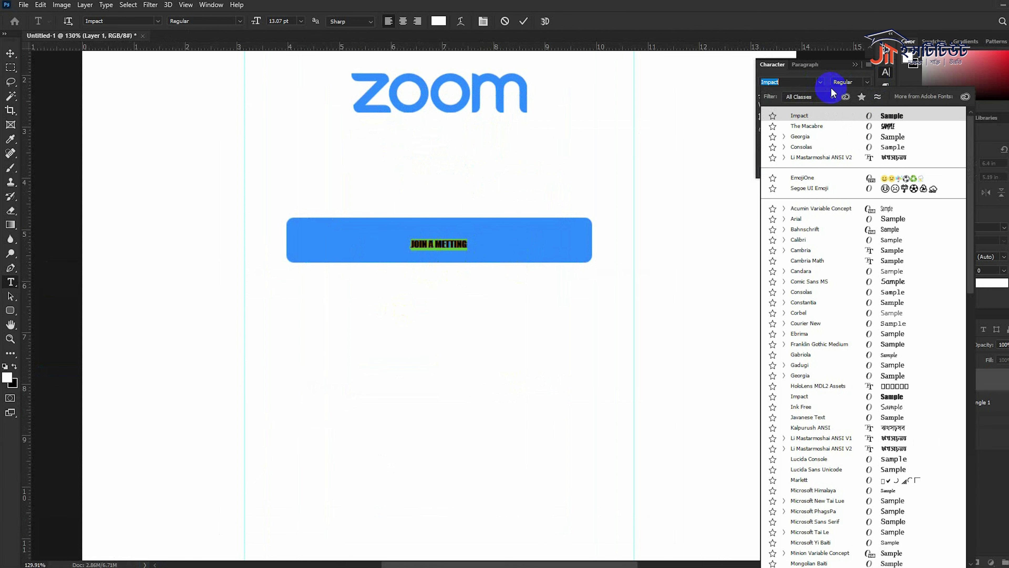
pyautogui.click(897, 219)
pyautogui.click(797, 142)
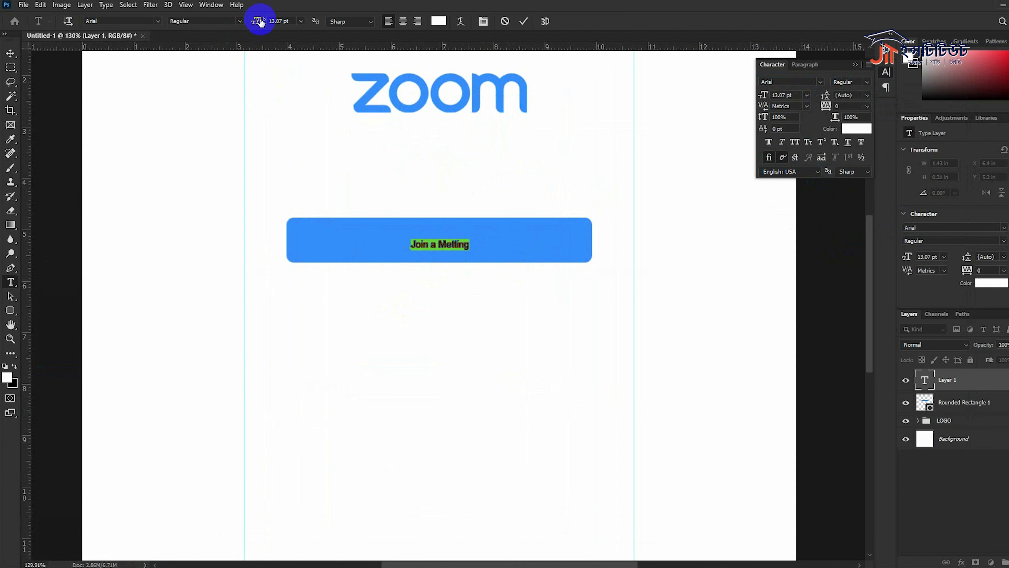
pyautogui.click(285, 21)
pyautogui.write('15')
pyautogui.press('Up')
pyautogui.press('Up')
pyautogui.press('Up')
pyautogui.press('Up')
pyautogui.press('Up')
pyautogui.press('Up')
pyautogui.press('Up')
pyautogui.press('Up')
pyautogui.press('Up')
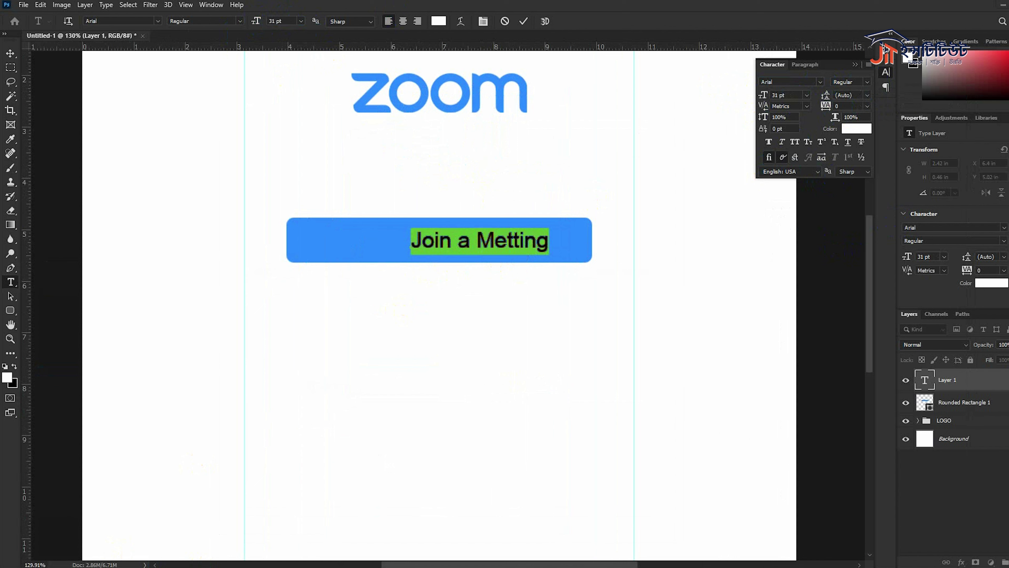
pyautogui.click(509, 242)
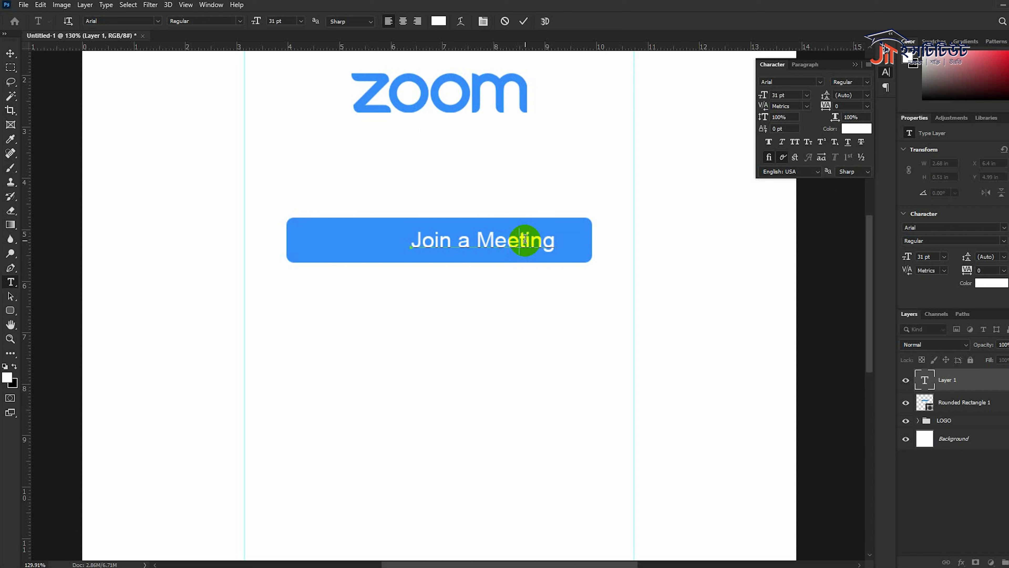
pyautogui.click(865, 84)
pyautogui.click(876, 110)
pyautogui.click(867, 82)
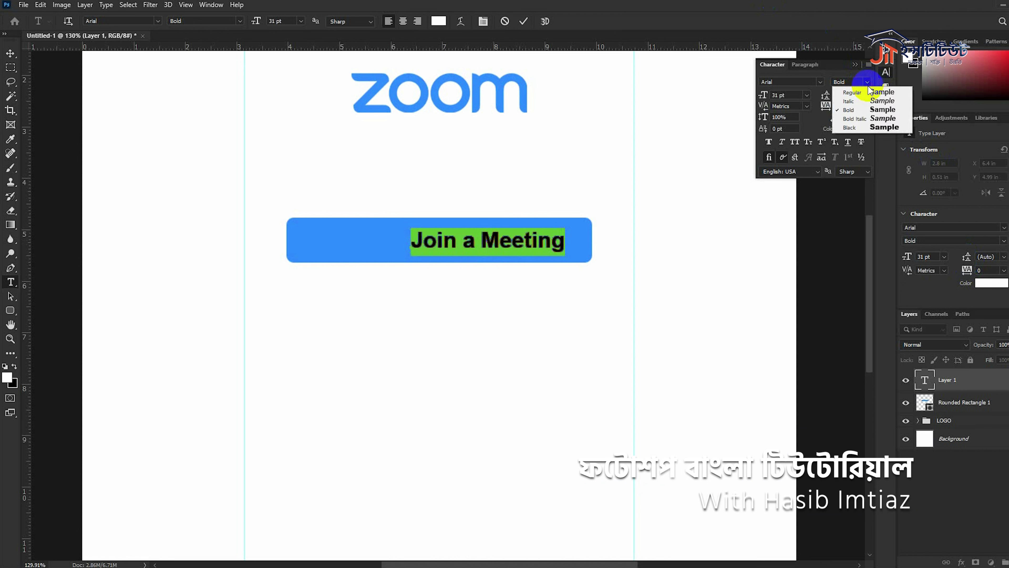
pyautogui.click(10, 53)
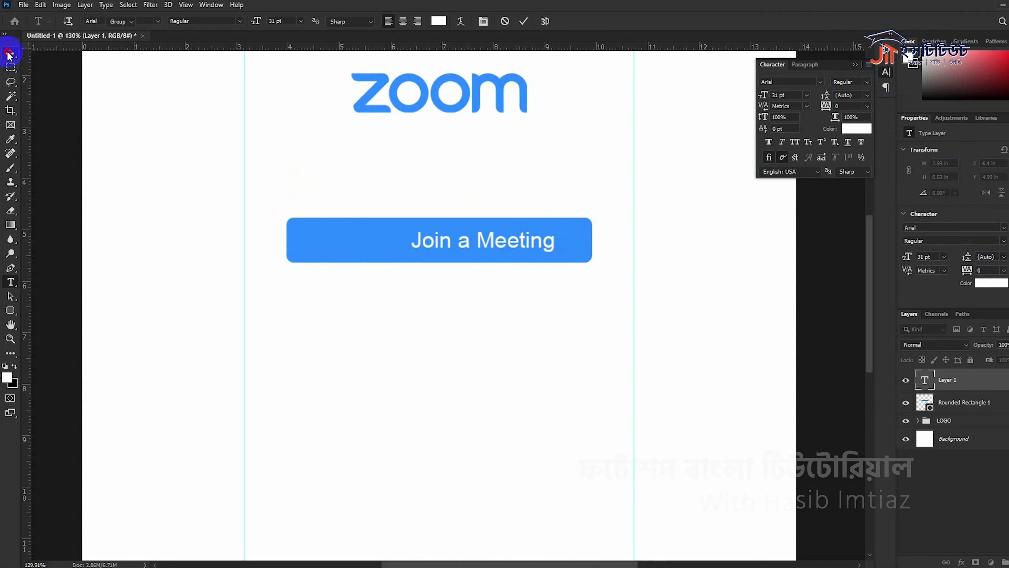
# Centre the label on the blue rectangle and group both as 'Join A Meeting'
pyautogui.moveTo(534, 247); pyautogui.dragTo(491, 248)
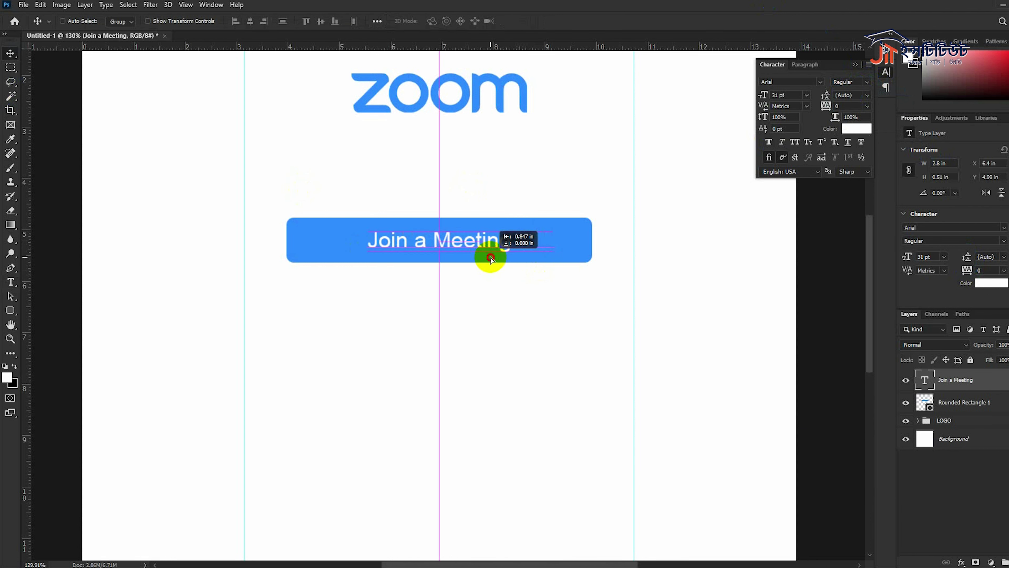
pyautogui.keyDown('shift'); pyautogui.click(943, 406); pyautogui.keyUp('shift')
pyautogui.click(316, 24)
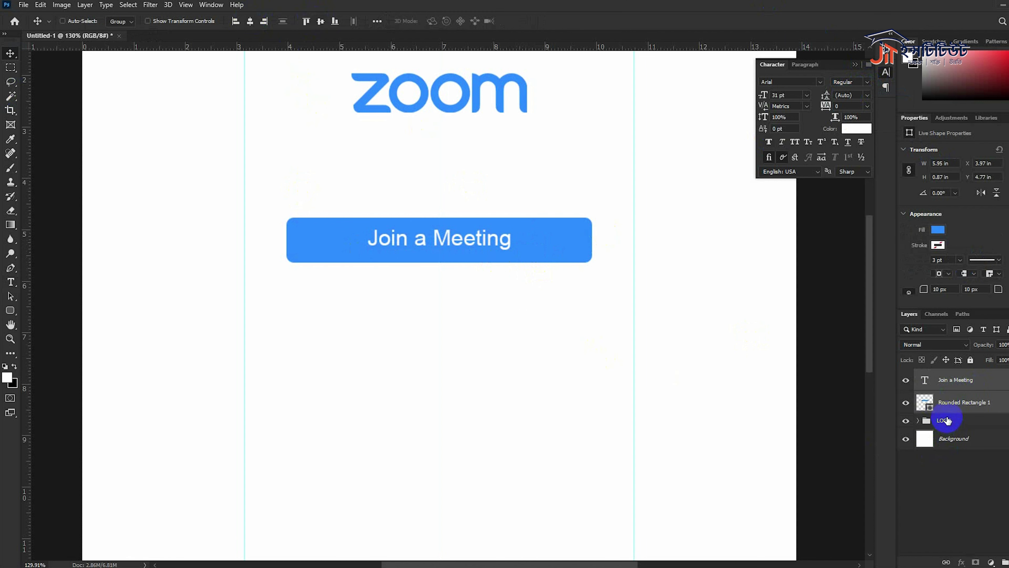
pyautogui.hotkey('ctrl', 'g')
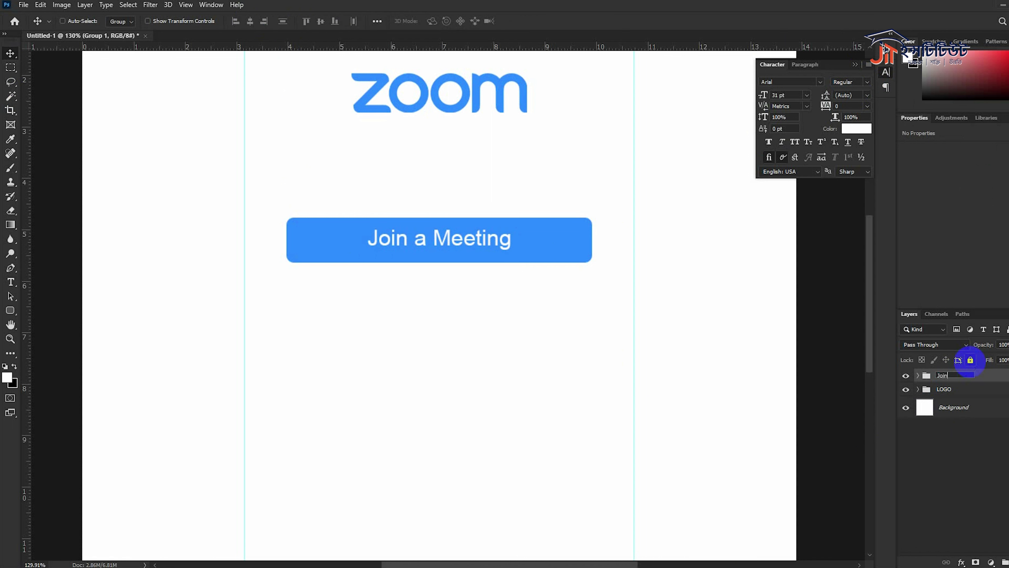
pyautogui.write('Join A Meetin')
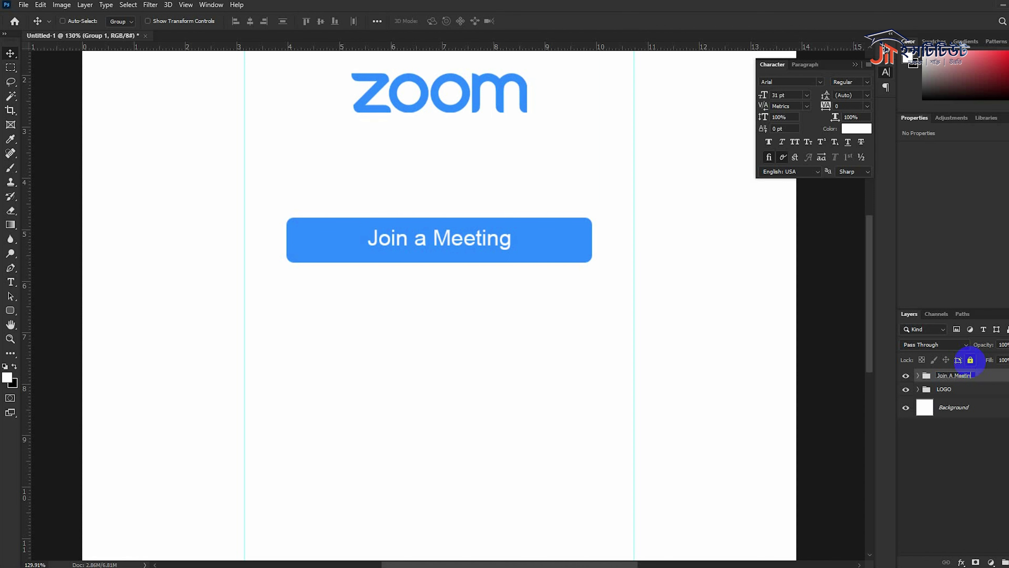
pyautogui.write('g')
pyautogui.press('Return')
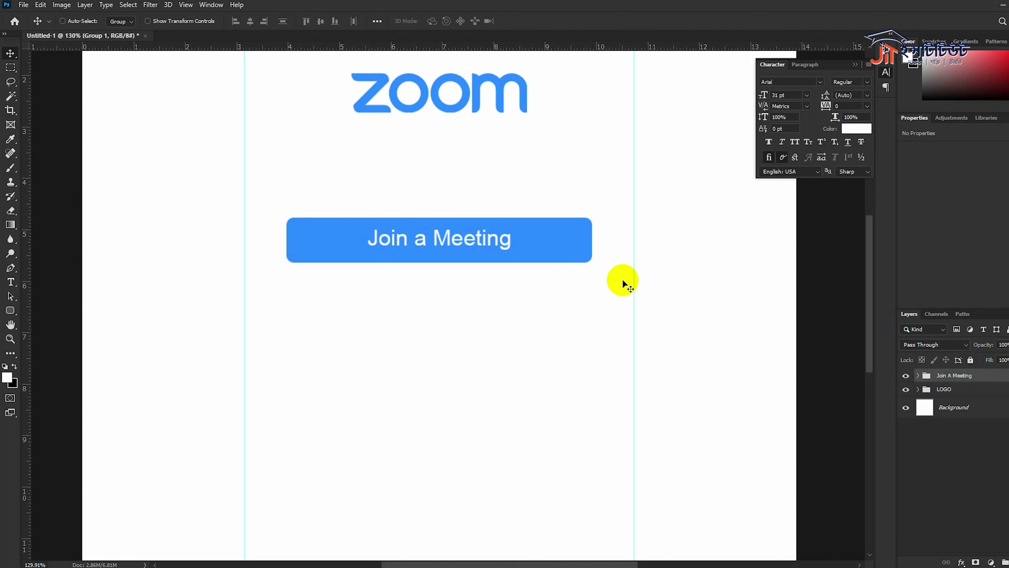
pyautogui.moveTo(545, 259); pyautogui.dragTo(559, 320)
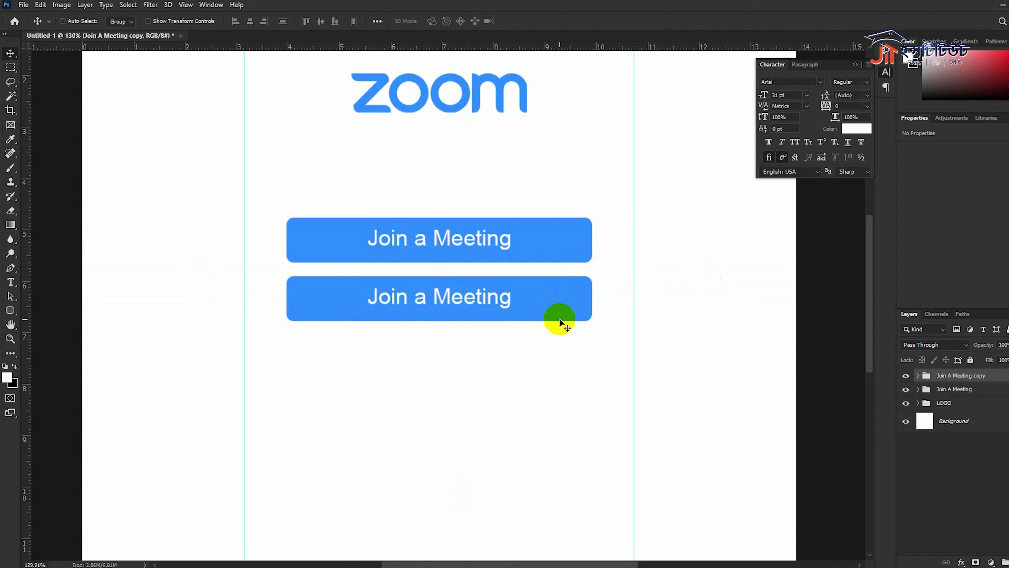
# Expand the duplicated button group and select its Rounded Rectangle 1 layer
pyautogui.click(994, 377)
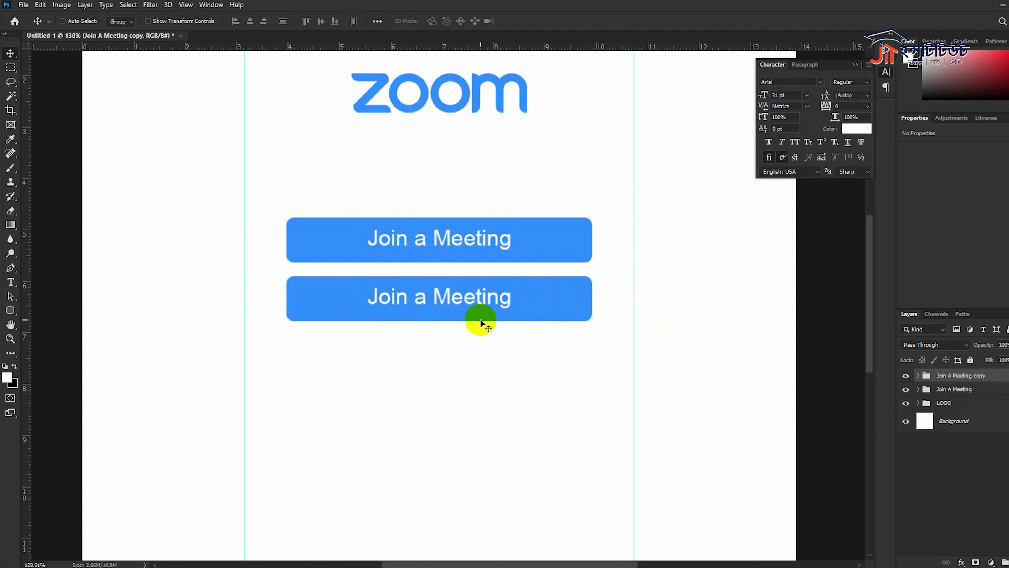
pyautogui.click(941, 372)
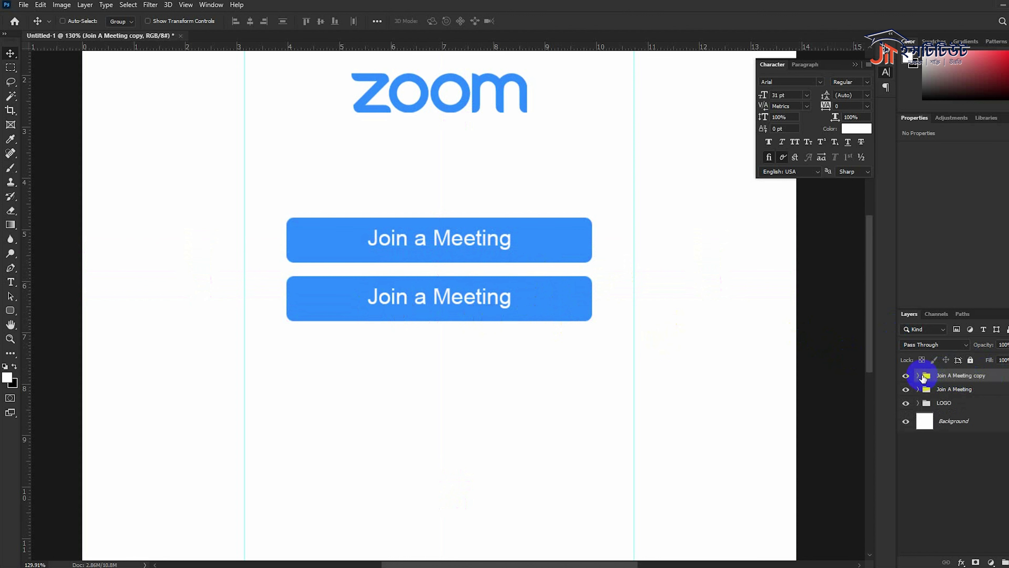
pyautogui.click(919, 375)
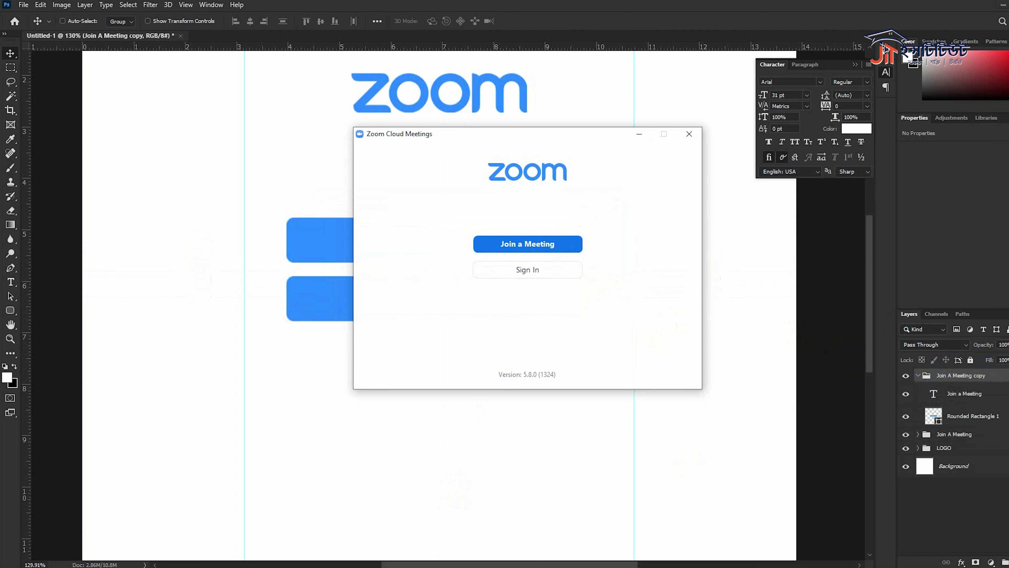
pyautogui.click(962, 424)
pyautogui.click(952, 421)
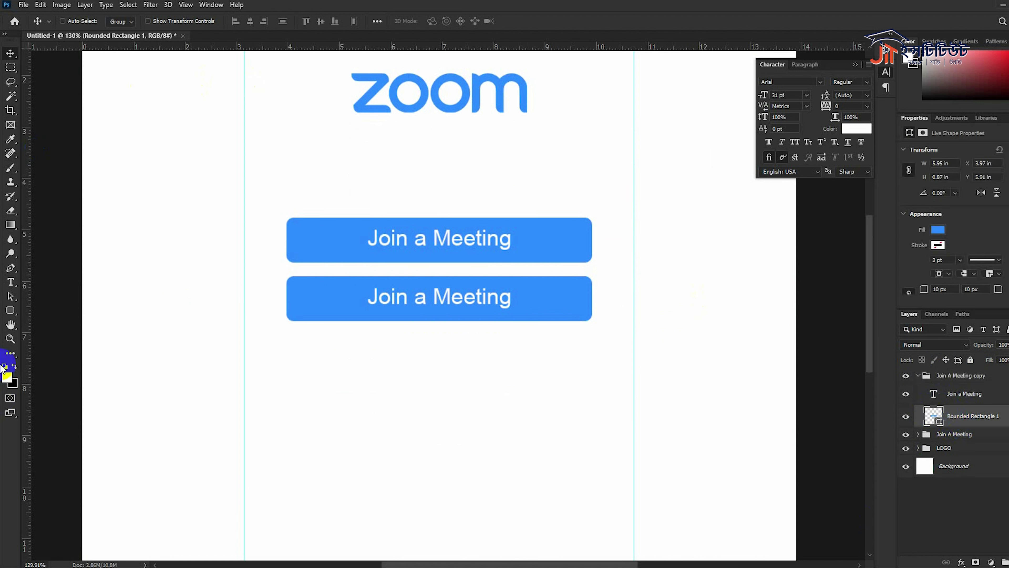
# Remove the lower button's fill and give it a 1 pt stroke
pyautogui.click(10, 310)
pyautogui.click(122, 20)
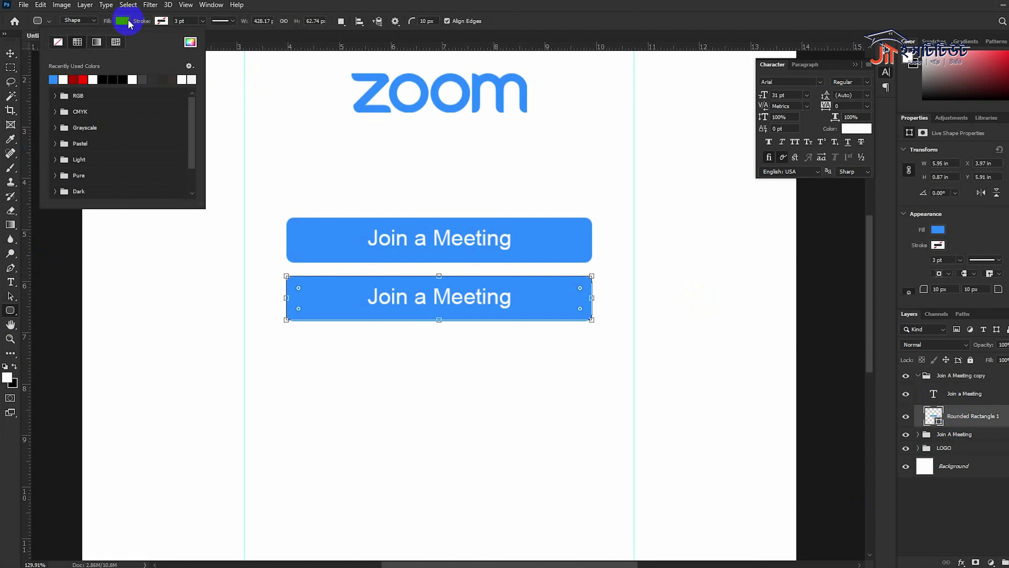
pyautogui.click(59, 42)
pyautogui.click(161, 21)
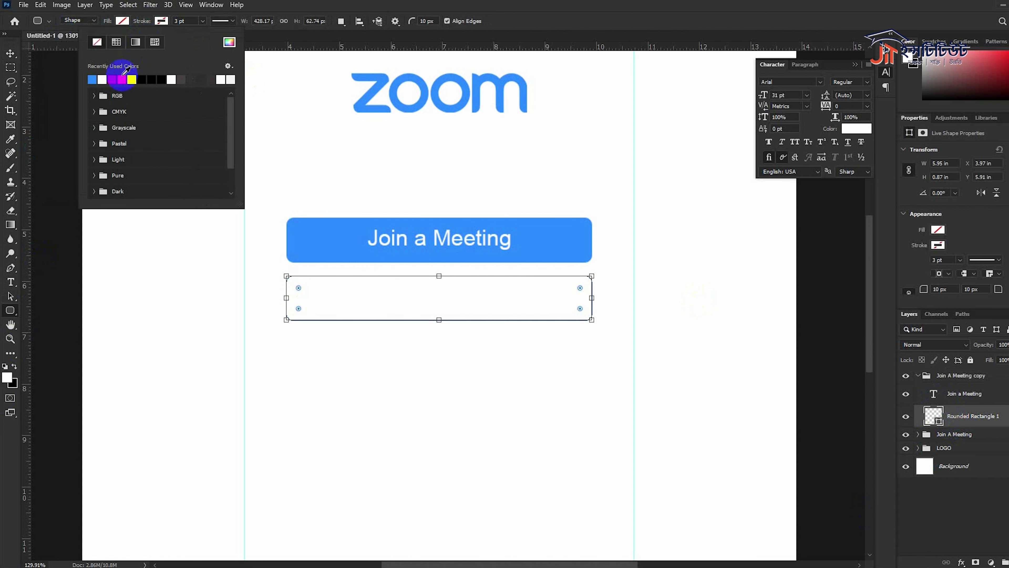
pyautogui.click(169, 79)
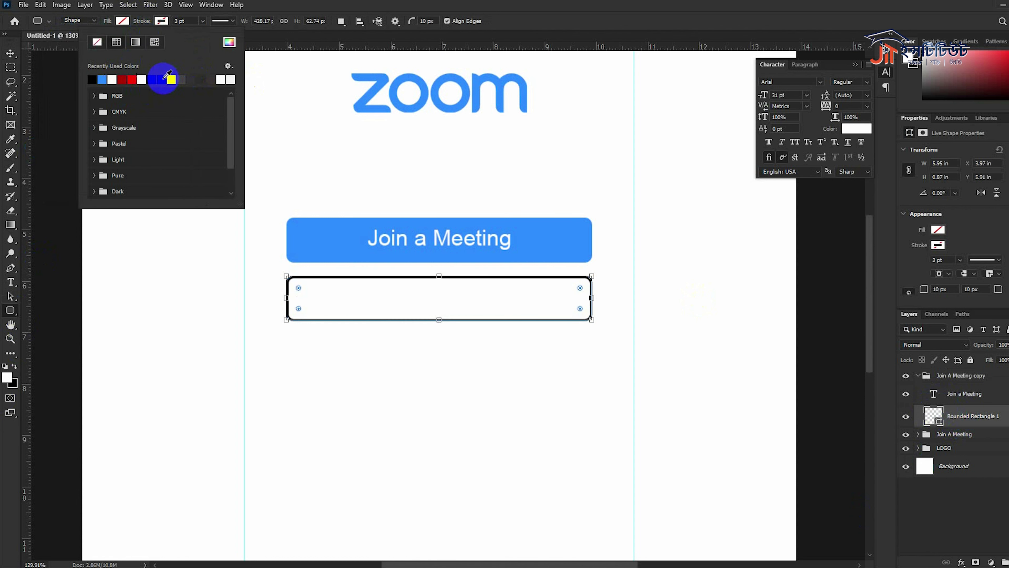
pyautogui.click(181, 21)
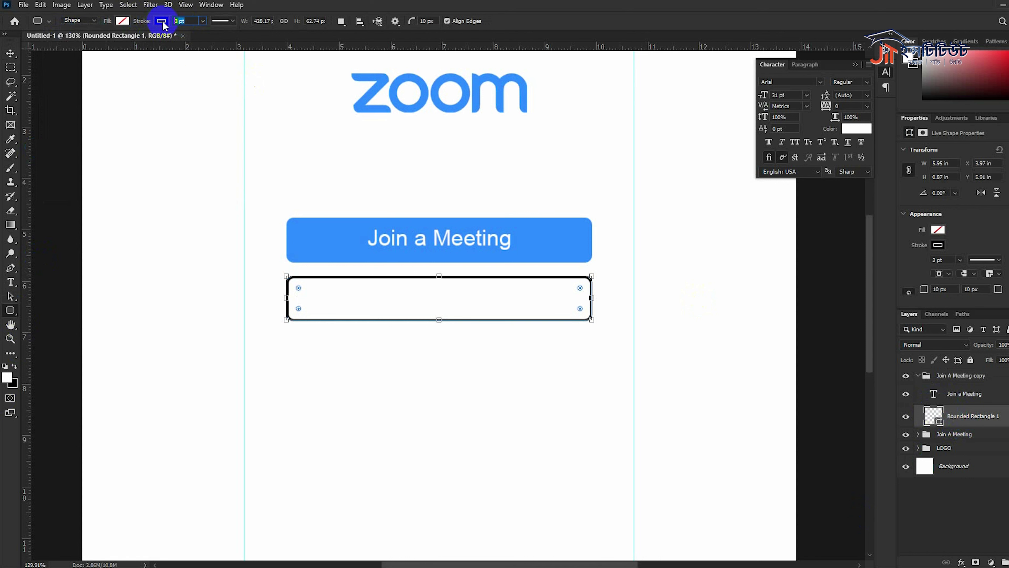
pyautogui.write('1')
pyautogui.press('Return')
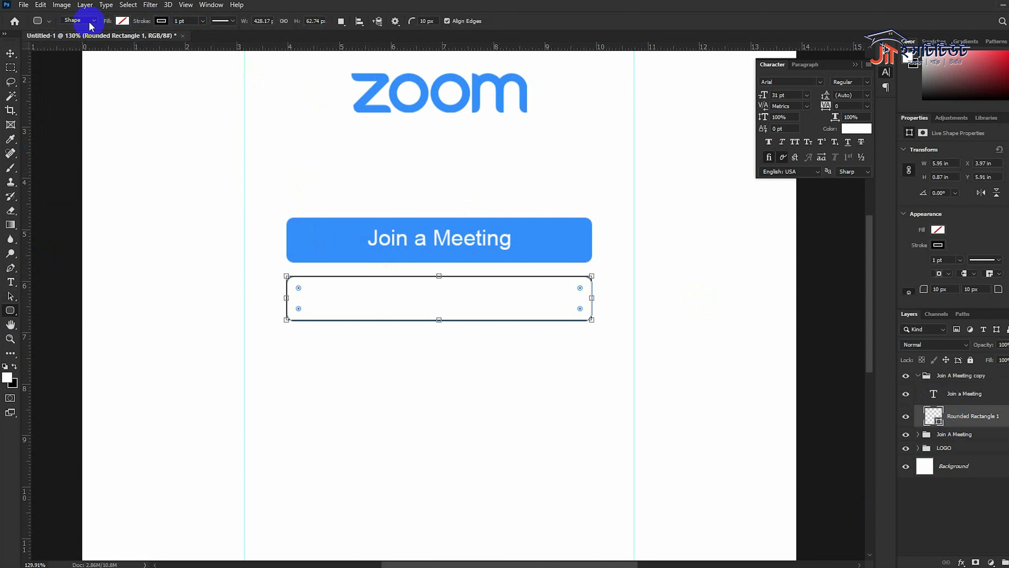
# Change the lower button's stroke colour to grey #8b8b8b in the Color Picker
pyautogui.click(162, 20)
pyautogui.click(136, 42)
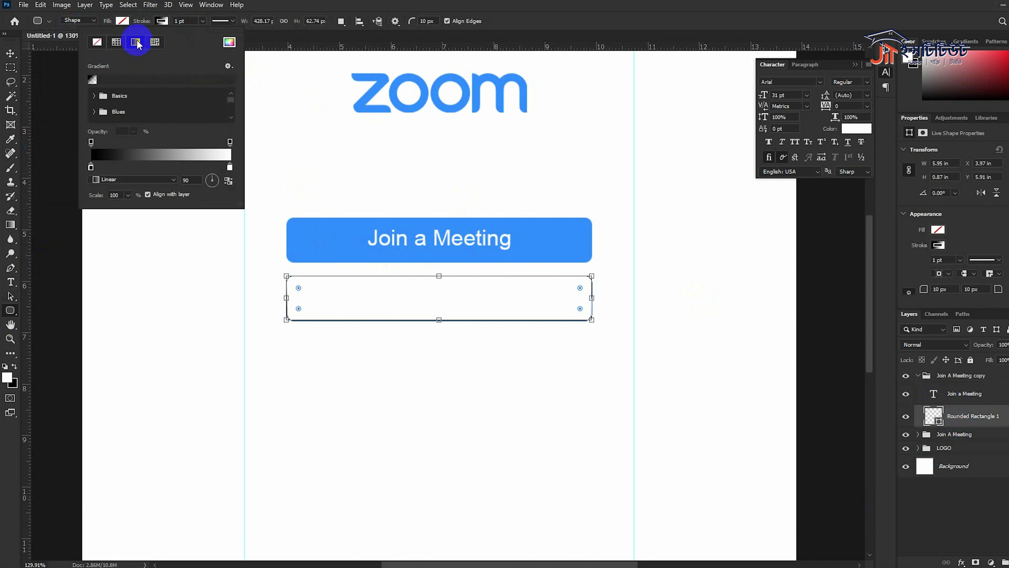
pyautogui.click(229, 42)
pyautogui.click(820, 172)
pyautogui.click(117, 42)
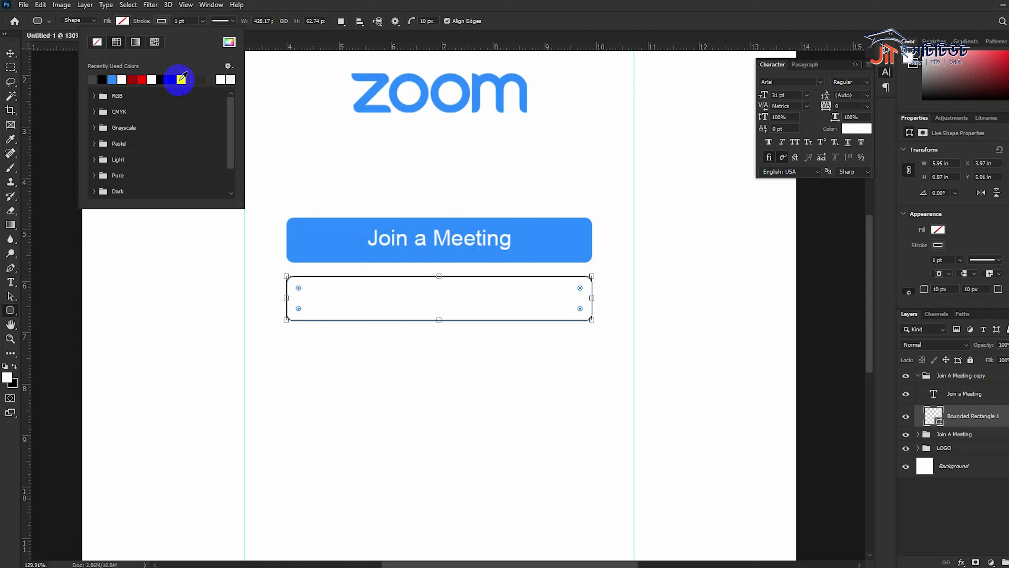
pyautogui.click(230, 42)
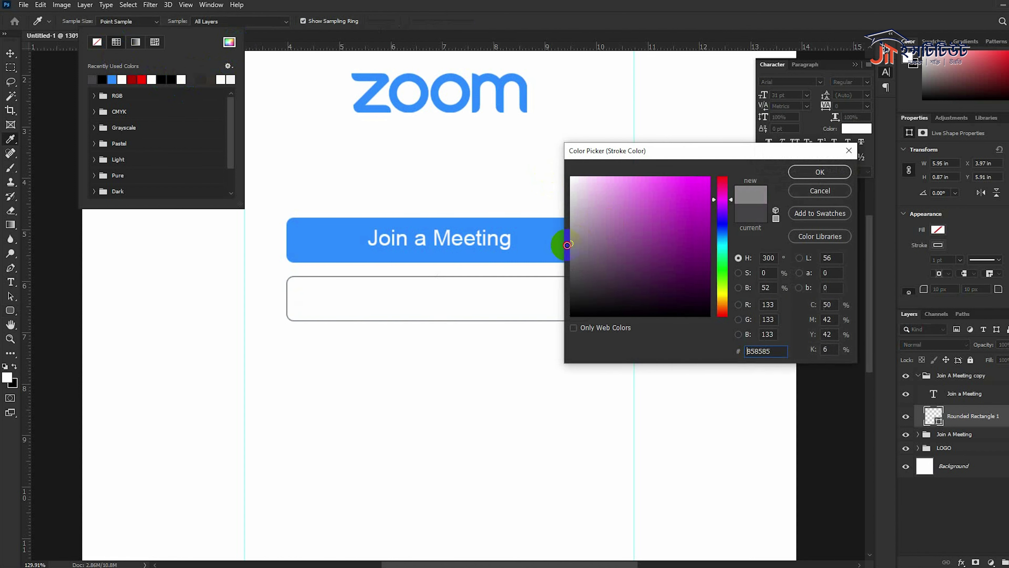
pyautogui.moveTo(567, 245); pyautogui.dragTo(525, 238)
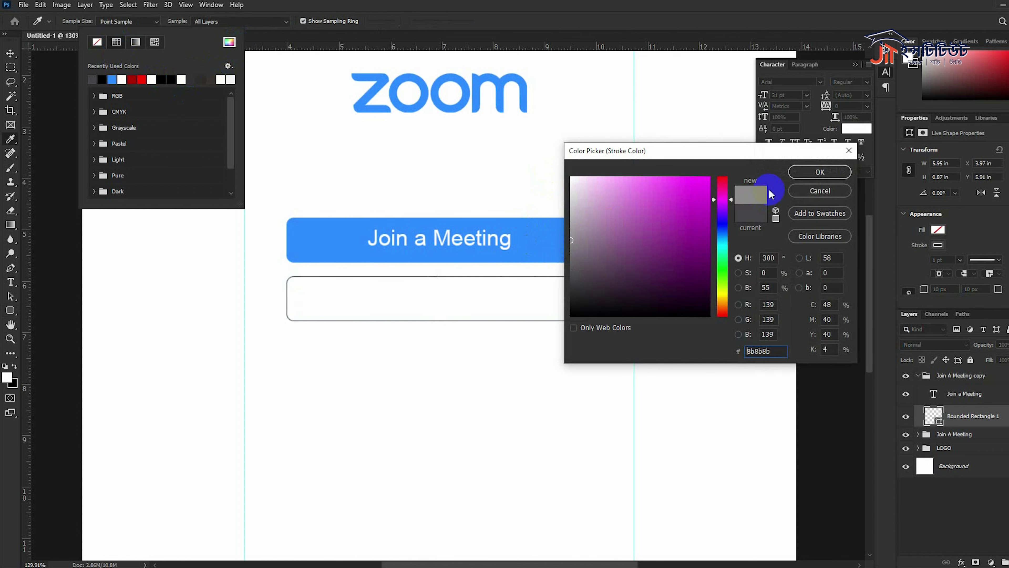
pyautogui.click(806, 171)
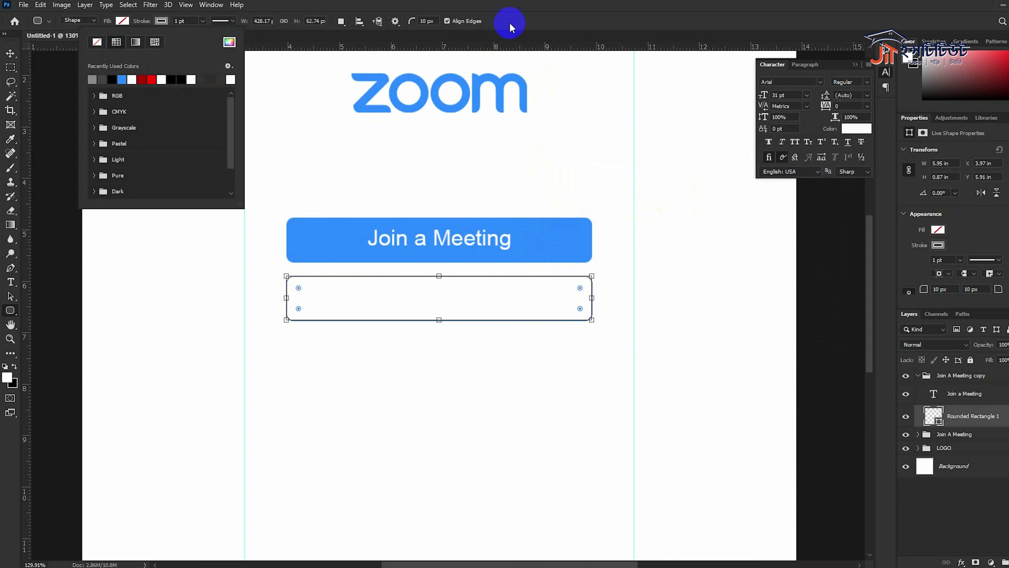
pyautogui.click(493, 36)
pyautogui.click(8, 53)
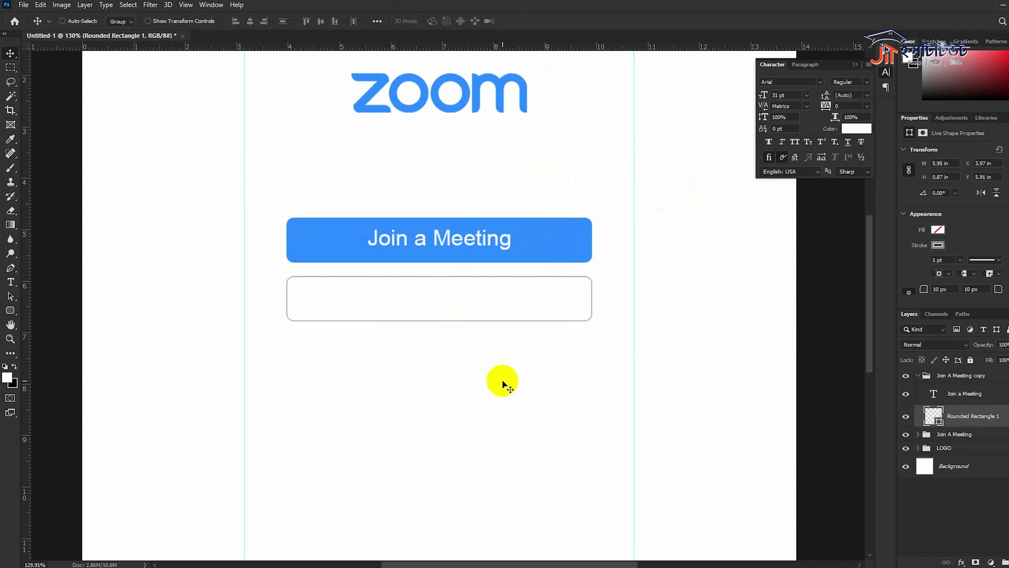
# Set the copied button's text colour to black
pyautogui.doubleClick(934, 395)
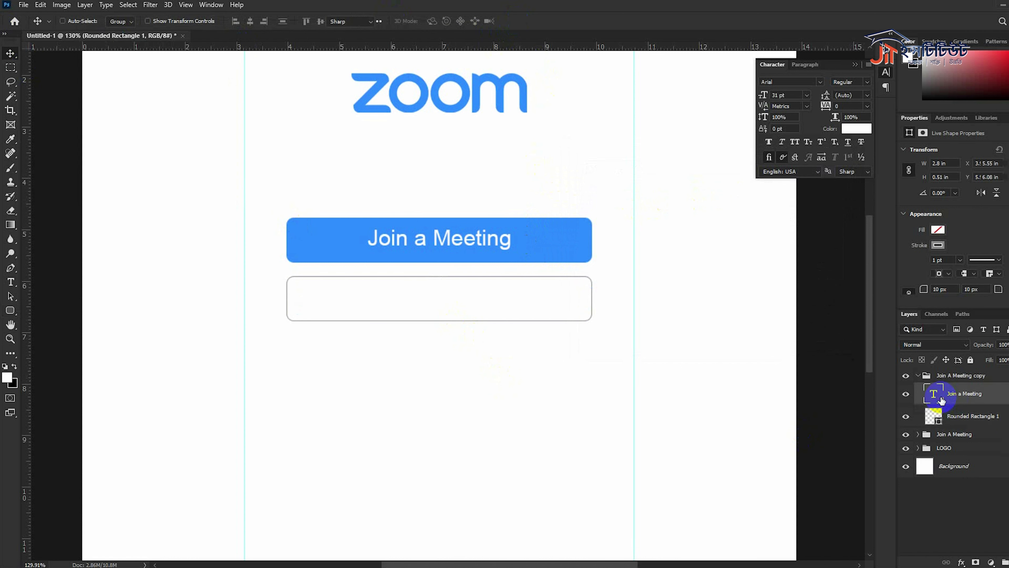
pyautogui.click(438, 22)
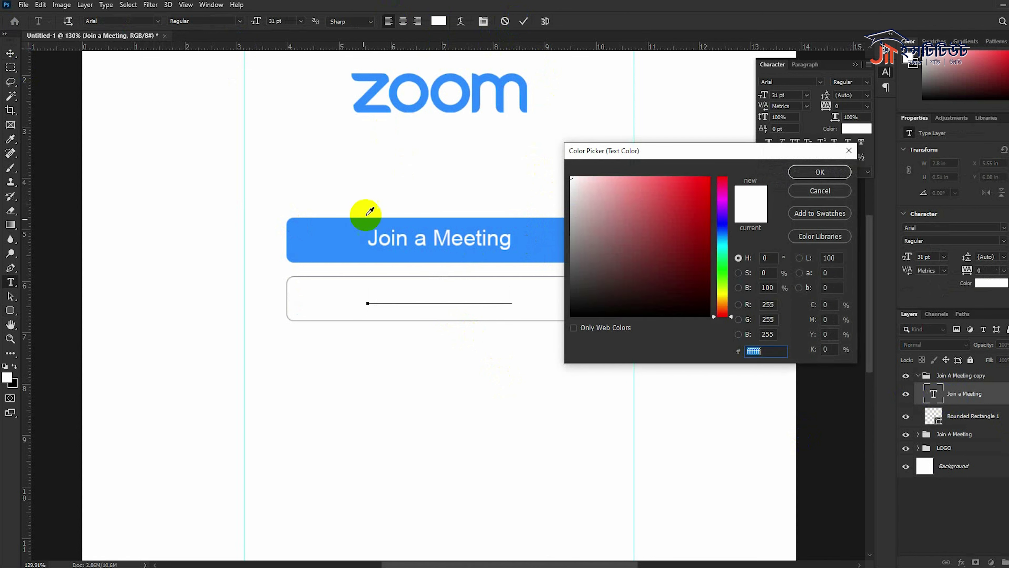
pyautogui.click(350, 230)
pyautogui.click(847, 172)
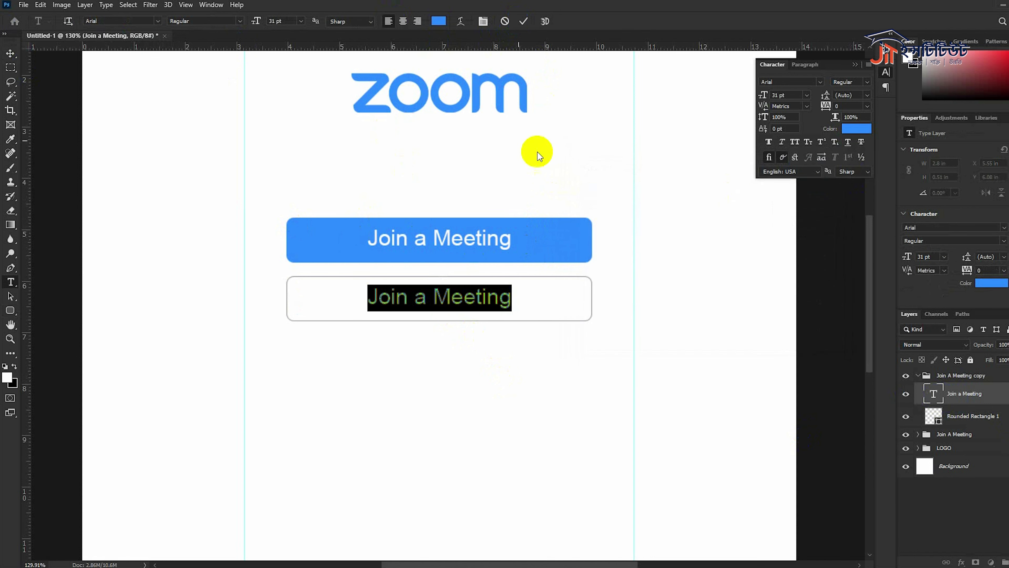
pyautogui.click(439, 21)
pyautogui.moveTo(665, 302); pyautogui.dragTo(404, 353)
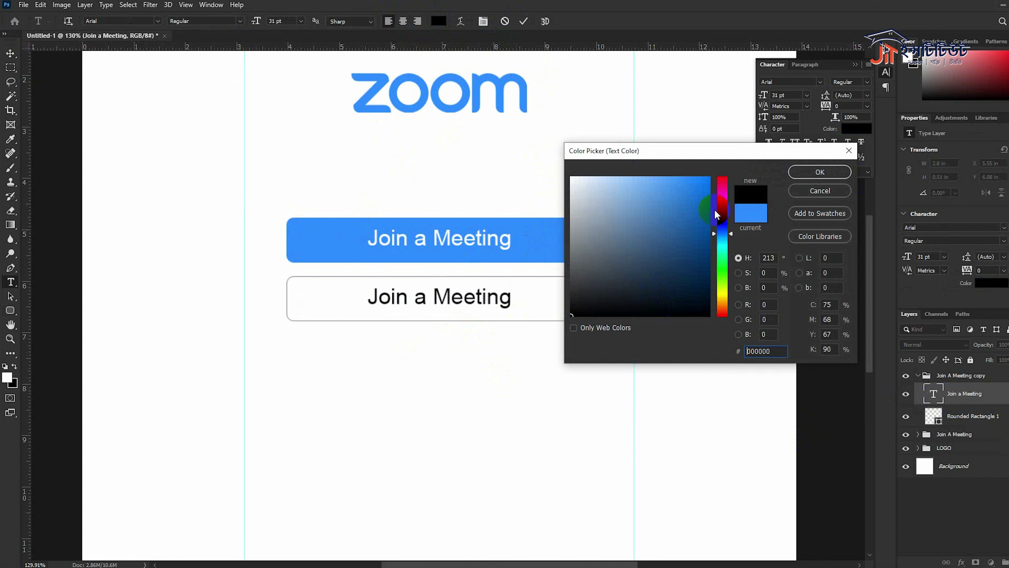
pyautogui.click(820, 171)
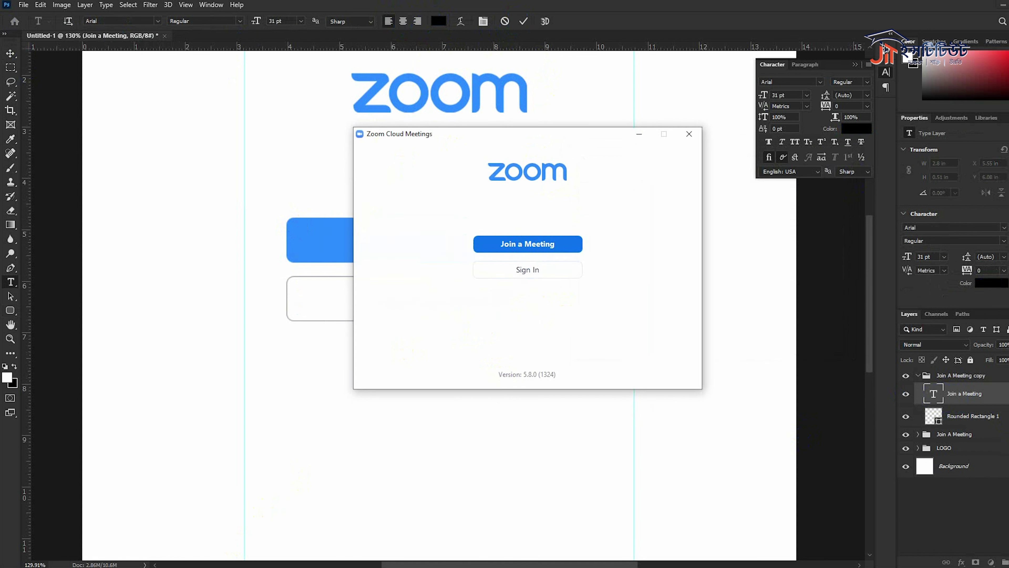
# Replace the label with 'Sign In', commit it, and select the button box with its text
pyautogui.write('Sign In')
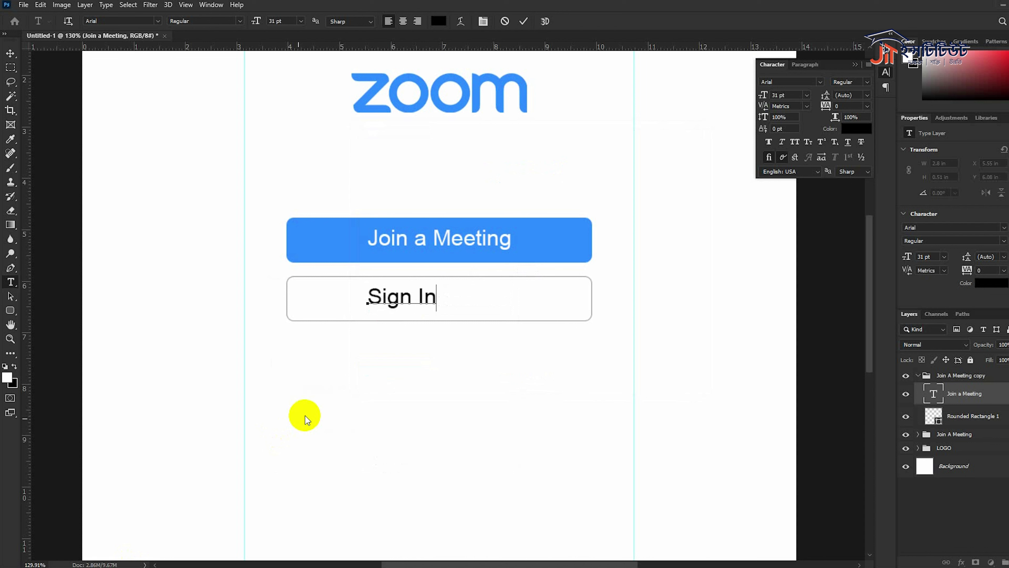
pyautogui.click(533, 22)
pyautogui.keyDown('shift'); pyautogui.click(963, 412); pyautogui.keyUp('shift')
# Vertically centre the Sign In text within its button box
pyautogui.press('v')
pyautogui.click(323, 22)
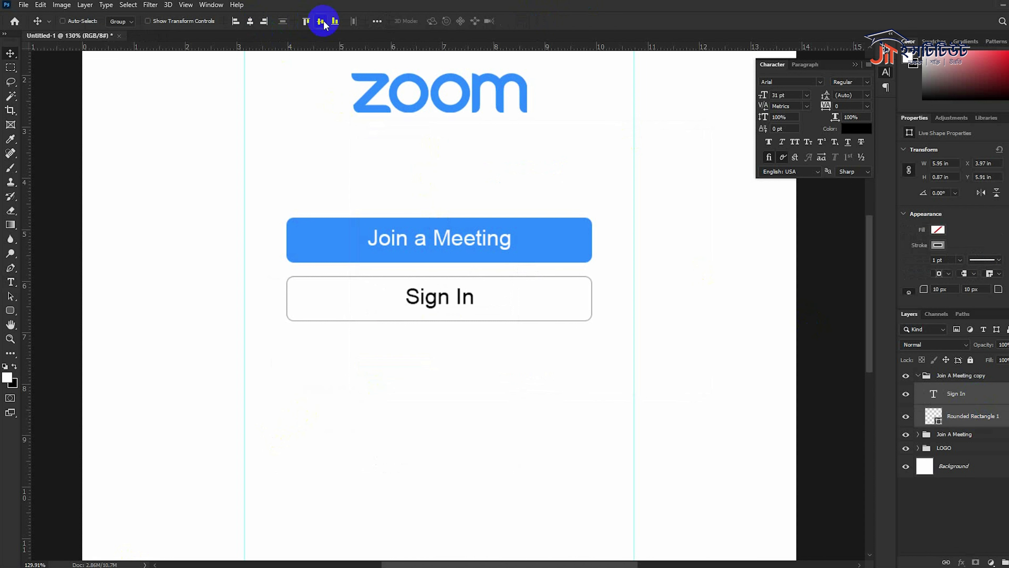
pyautogui.keyDown('ctrl'); pyautogui.click(932, 395); pyautogui.keyUp('ctrl')
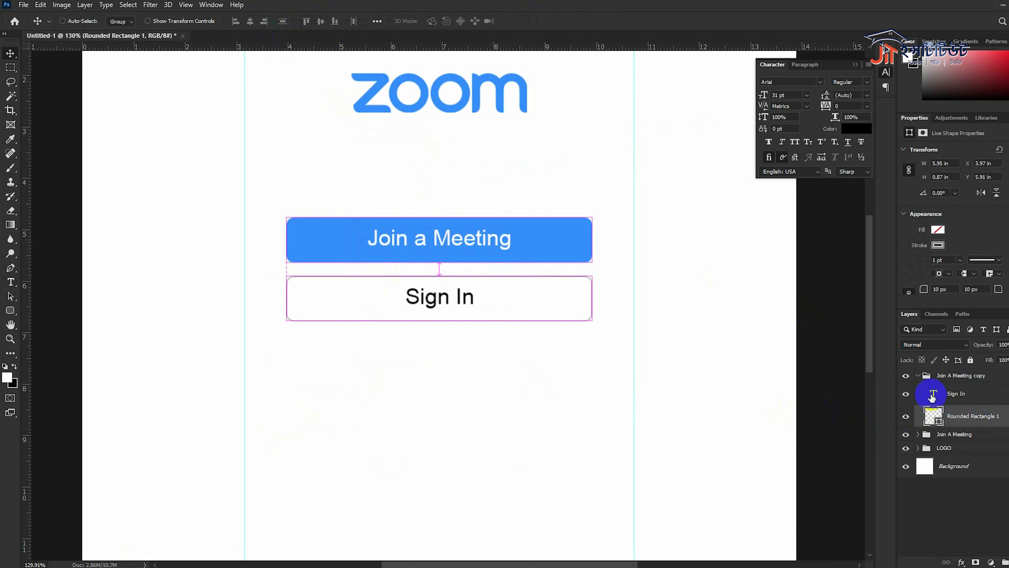
# Recolour the Sign In text dark grey #424040 and fit the page on screen
pyautogui.doubleClick(932, 395)
pyautogui.click(438, 21)
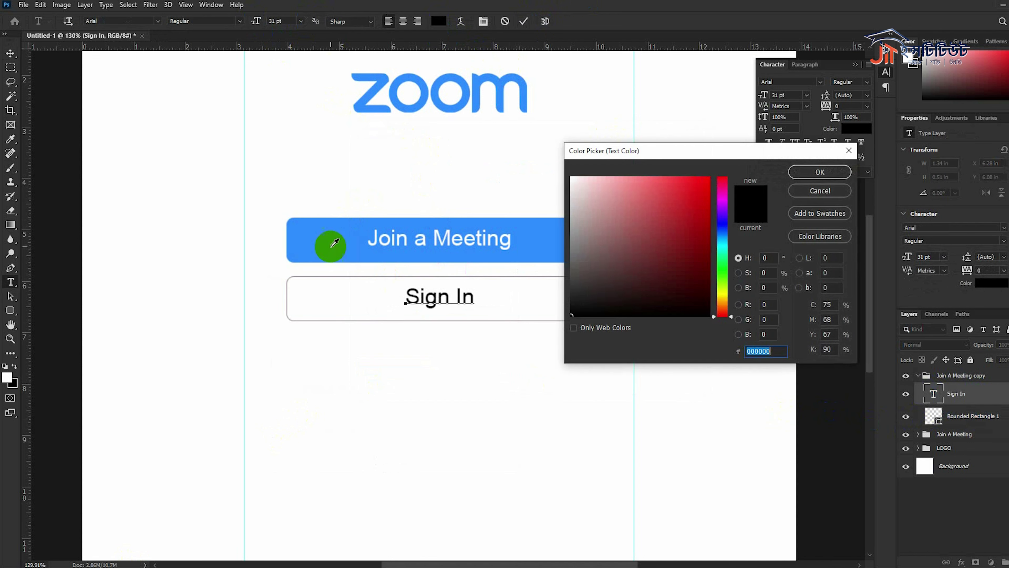
pyautogui.click(296, 272)
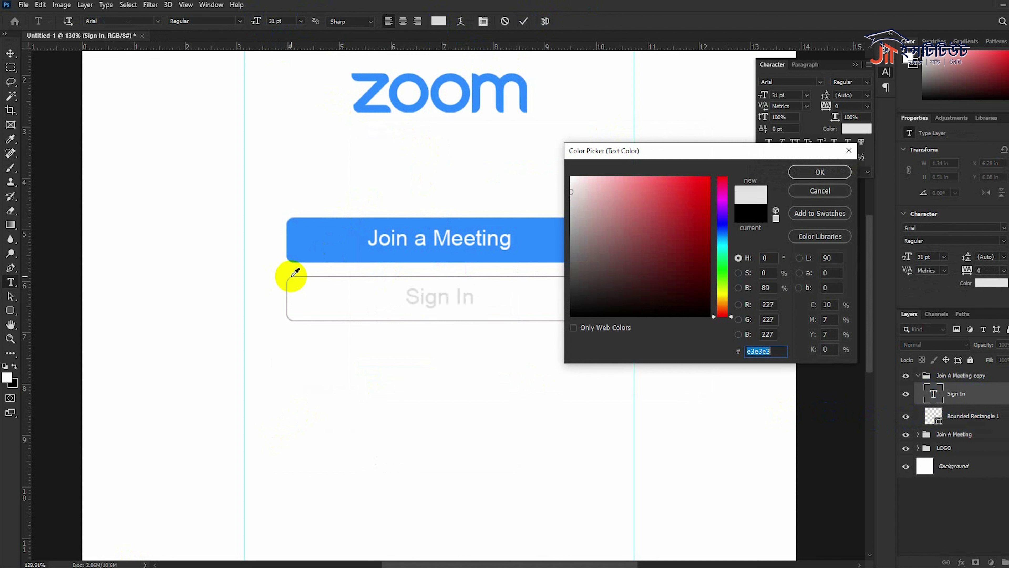
pyautogui.moveTo(595, 239)
pyautogui.mouseDown()
pyautogui.moveTo(534, 241)
pyautogui.moveTo(561, 283)
pyautogui.mouseUp()
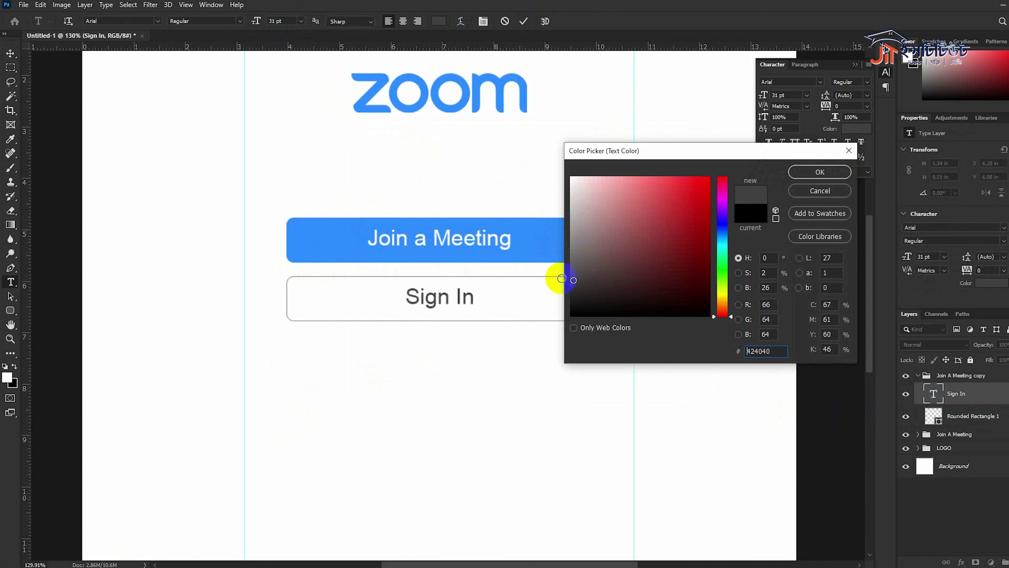
pyautogui.click(814, 172)
pyautogui.click(524, 21)
pyautogui.press('v')
pyautogui.hotkey('ctrl', '0')
pyautogui.click(945, 388)
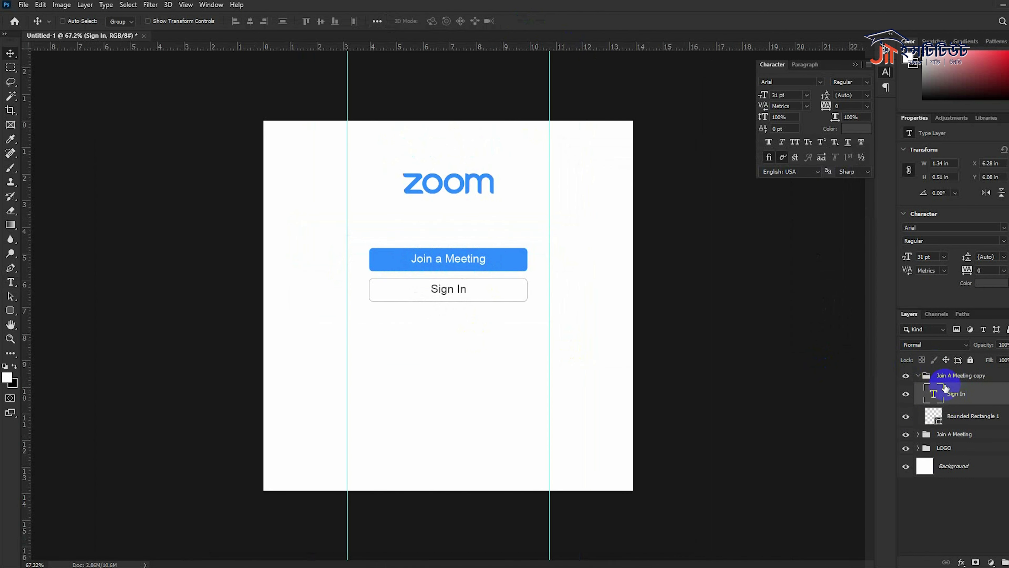
# Dismiss the stray Layer Style window, collapse the copied button group, and nudge the button down
pyautogui.click(916, 376)
pyautogui.doubleClick(917, 378)
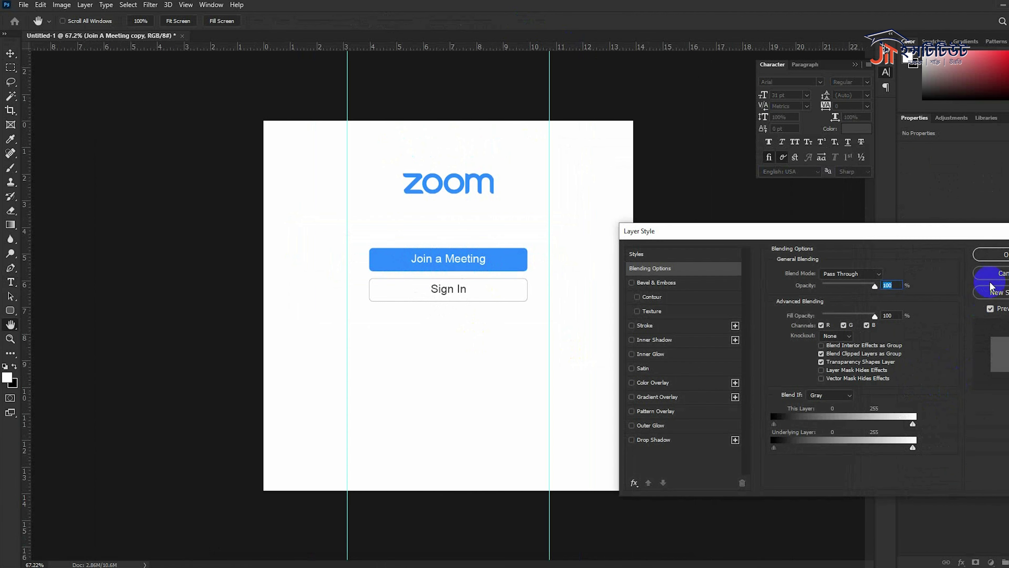
pyautogui.click(989, 282)
pyautogui.click(920, 377)
pyautogui.write('Sign In')
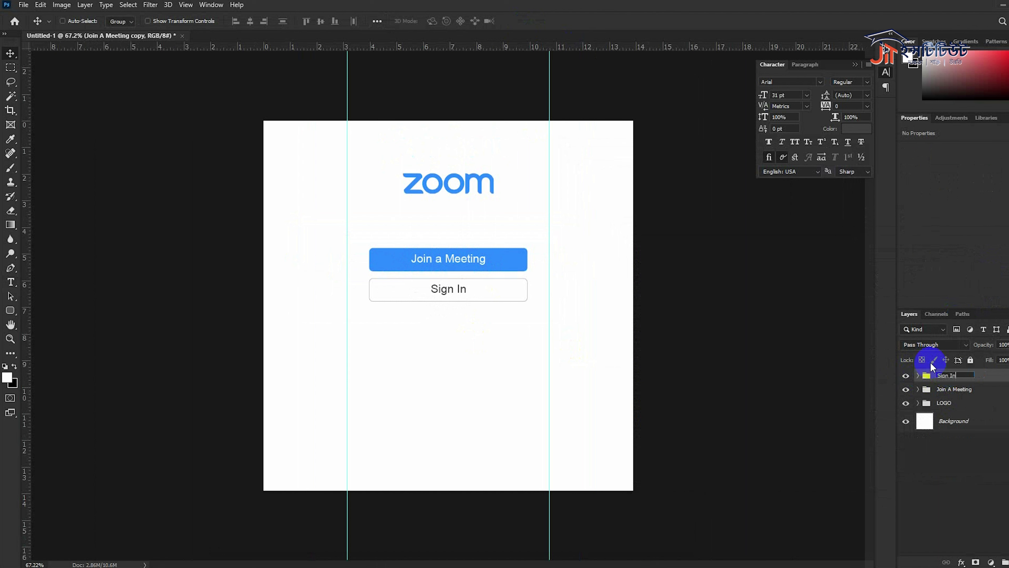
pyautogui.moveTo(592, 319); pyautogui.dragTo(594, 326)
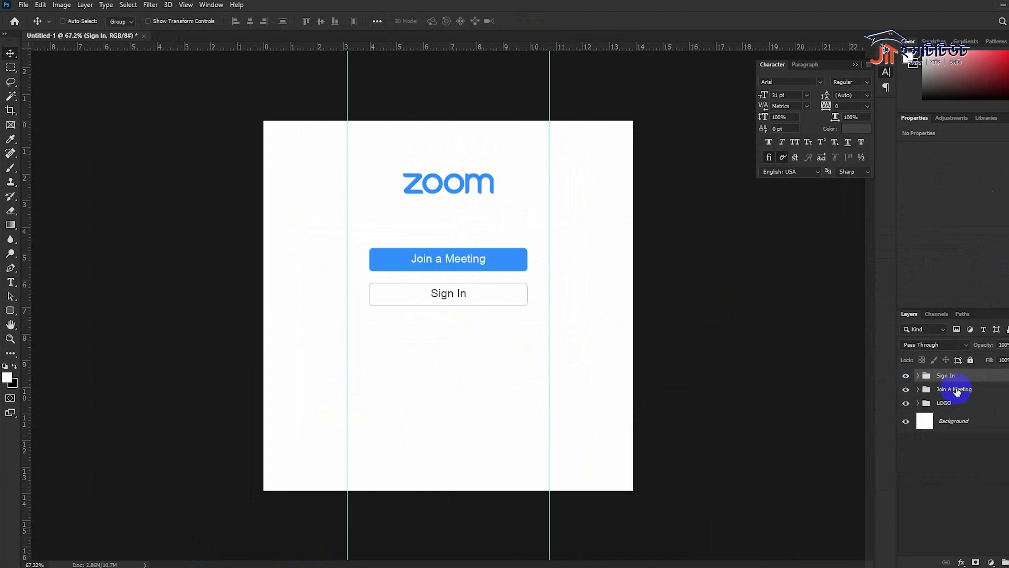
# Select both the Join a Meeting and Sign In groups and drag them lower
pyautogui.keyDown('shift'); pyautogui.click(956, 391); pyautogui.keyUp('shift')
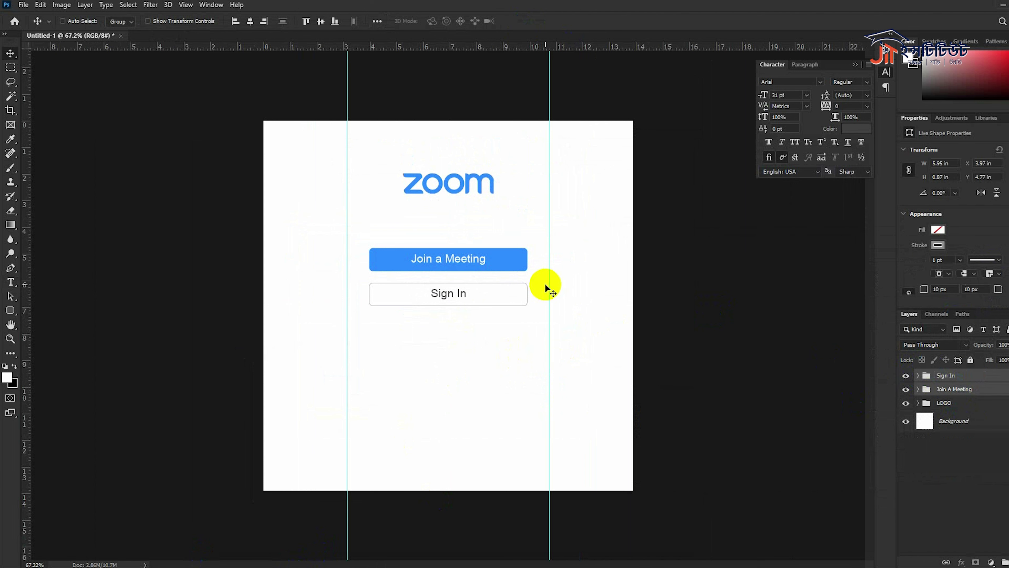
pyautogui.moveTo(491, 297); pyautogui.dragTo(490, 332)
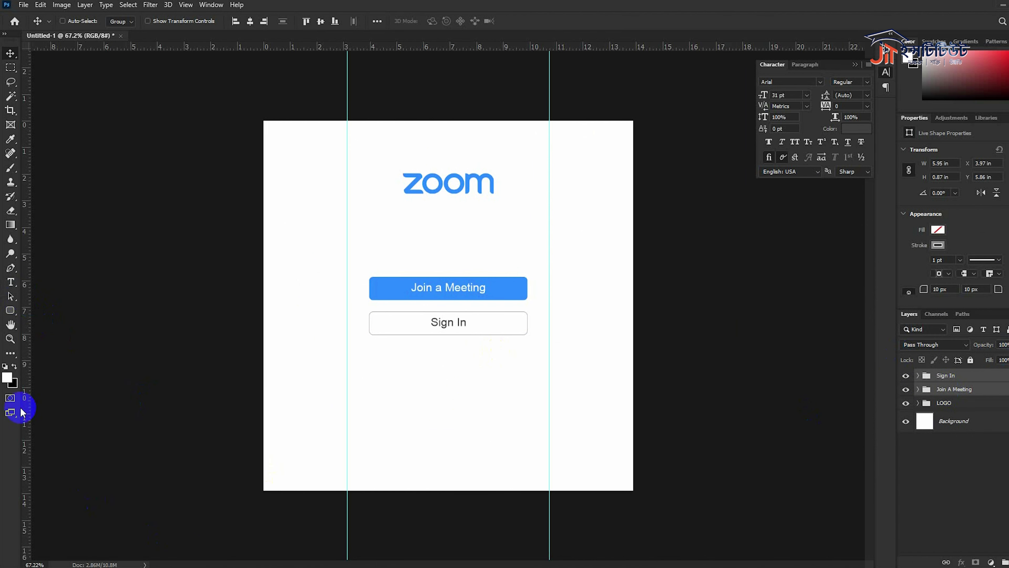
pyautogui.click(10, 282)
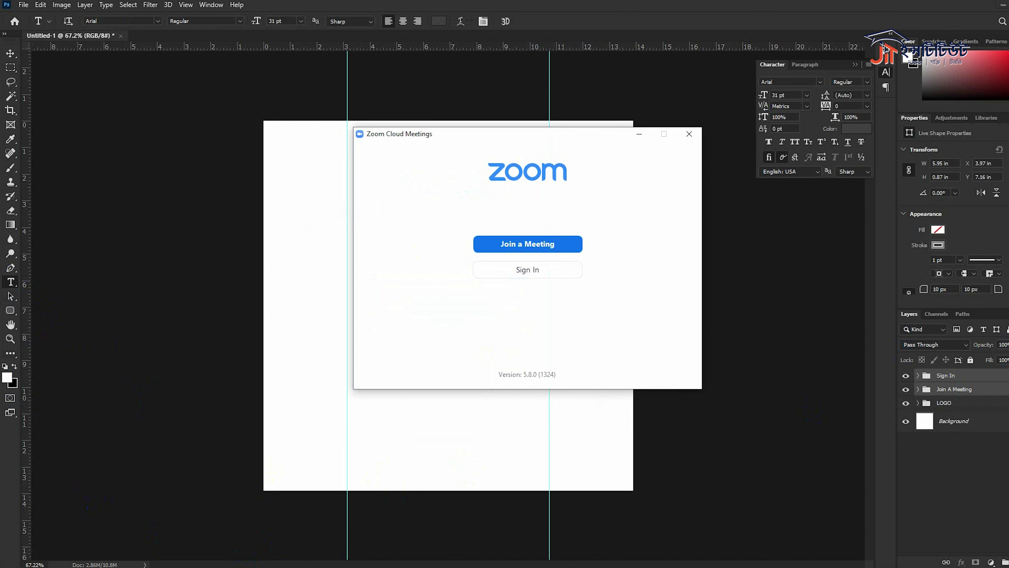
# Add 'Version : 5.8.1 (54983)' near the page bottom at 18 pt
pyautogui.click(405, 473)
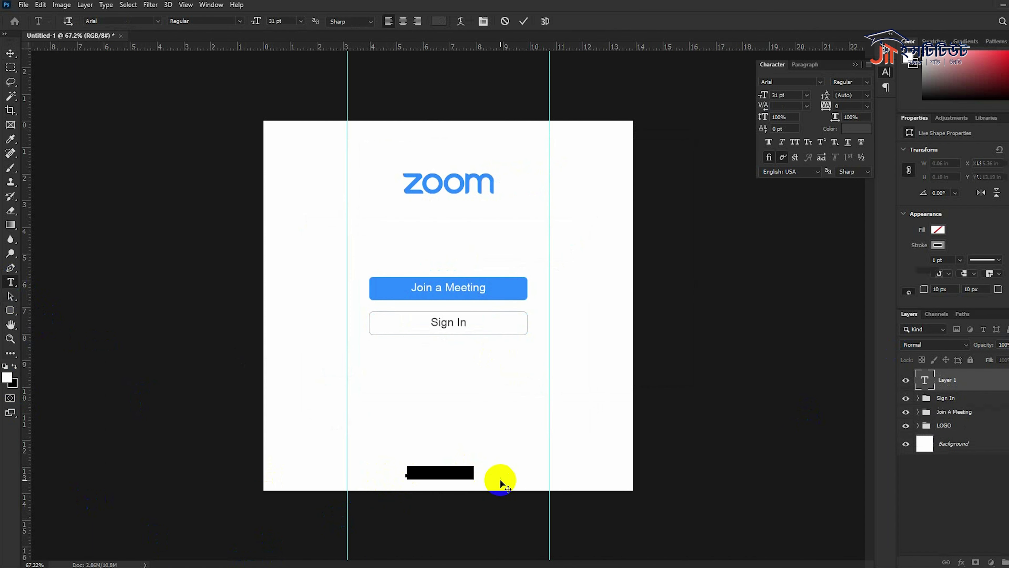
pyautogui.write('Version ')
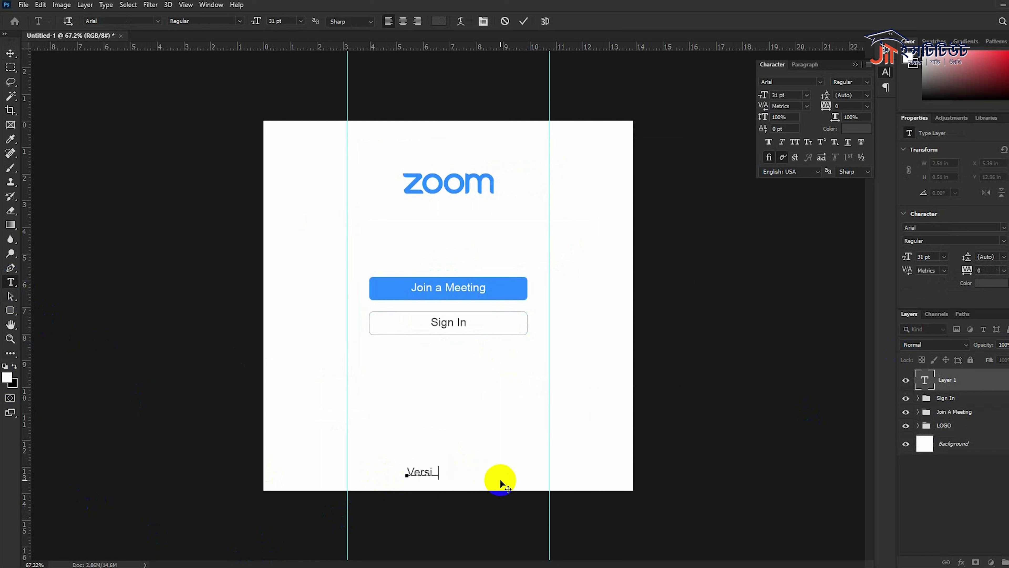
pyautogui.write(': 5.8.1 (54983')
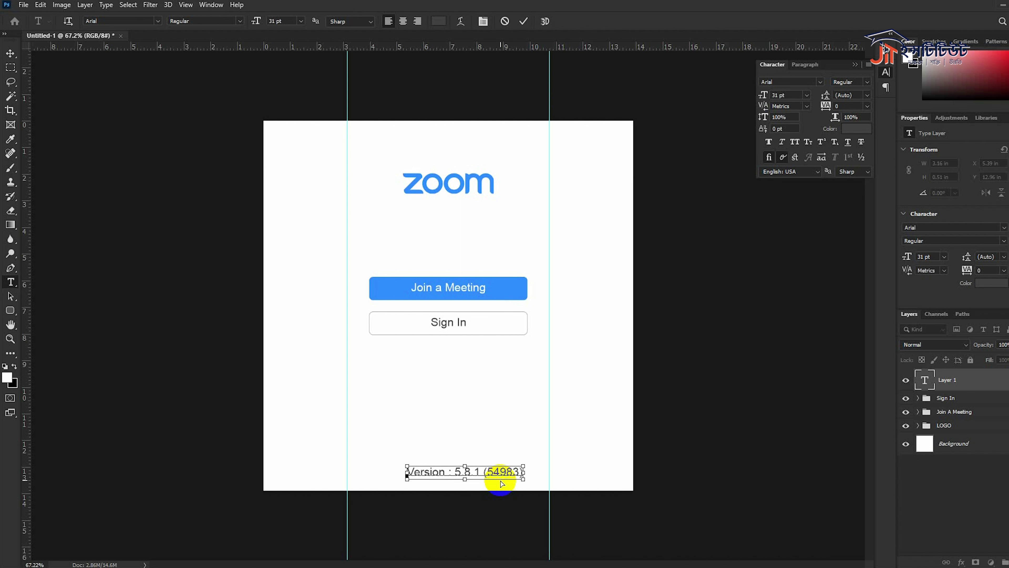
pyautogui.tripleClick(502, 482)
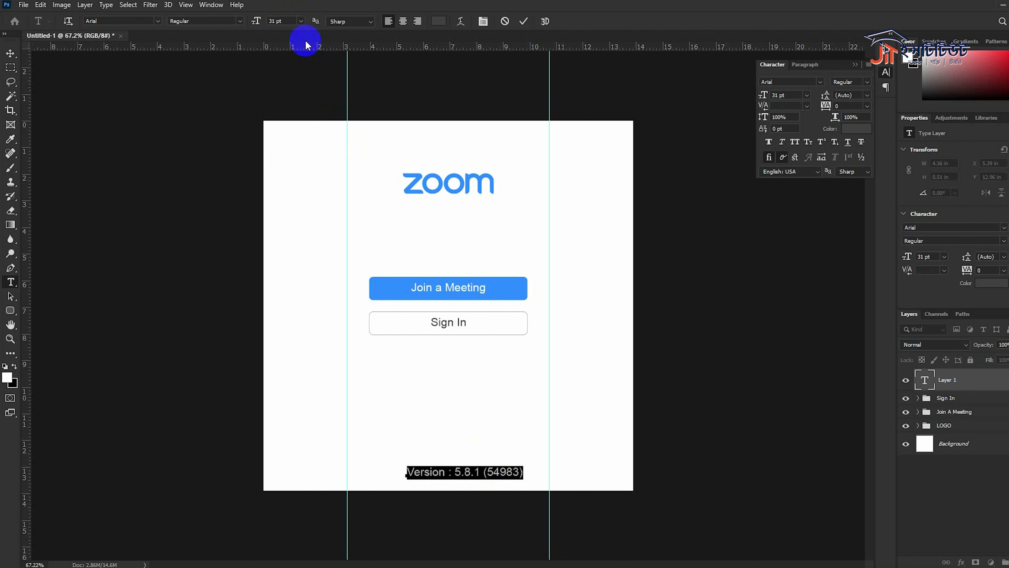
pyautogui.click(301, 21)
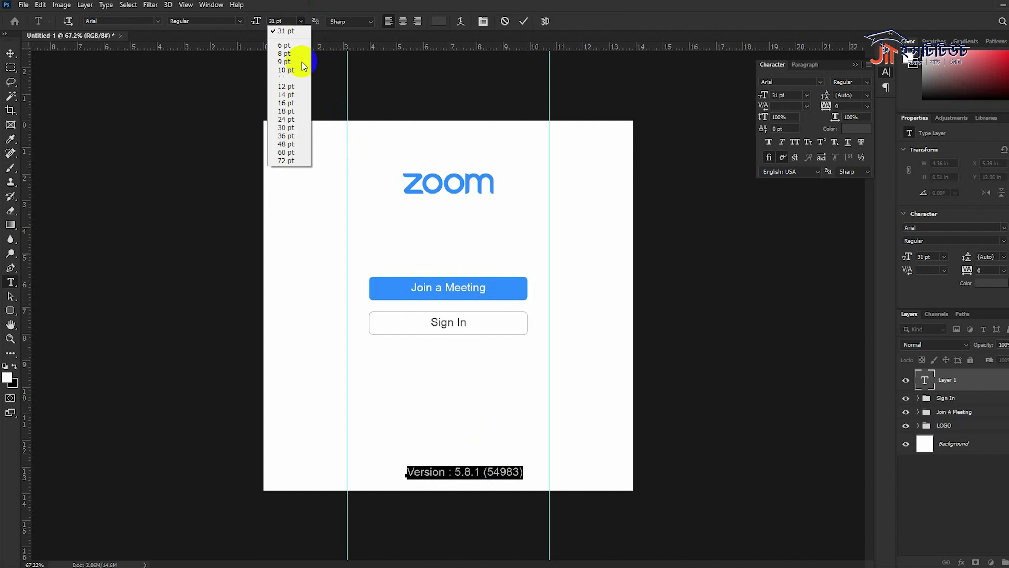
pyautogui.click(297, 112)
pyautogui.click(523, 21)
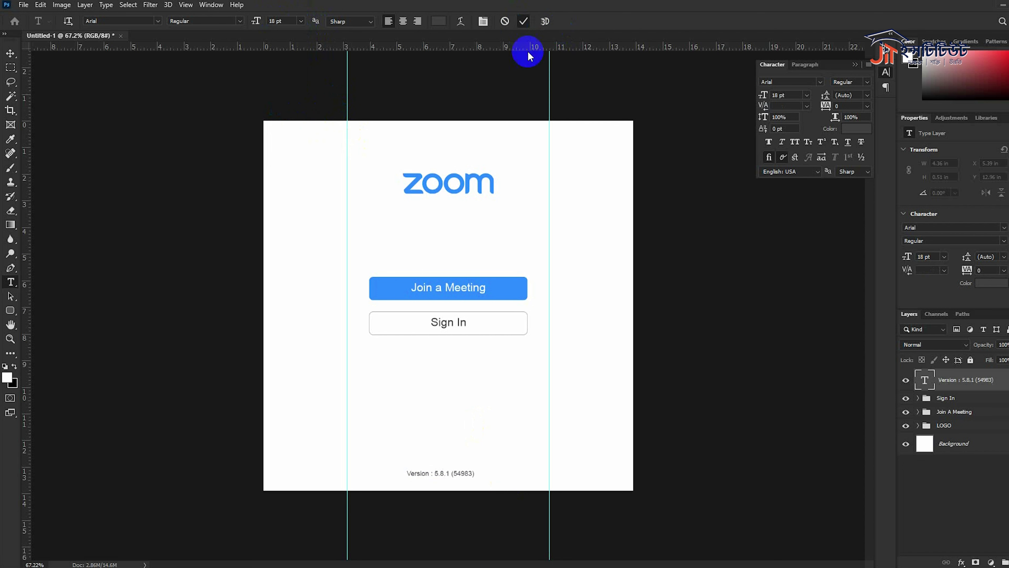
pyautogui.hotkey('ctrl', 'a')
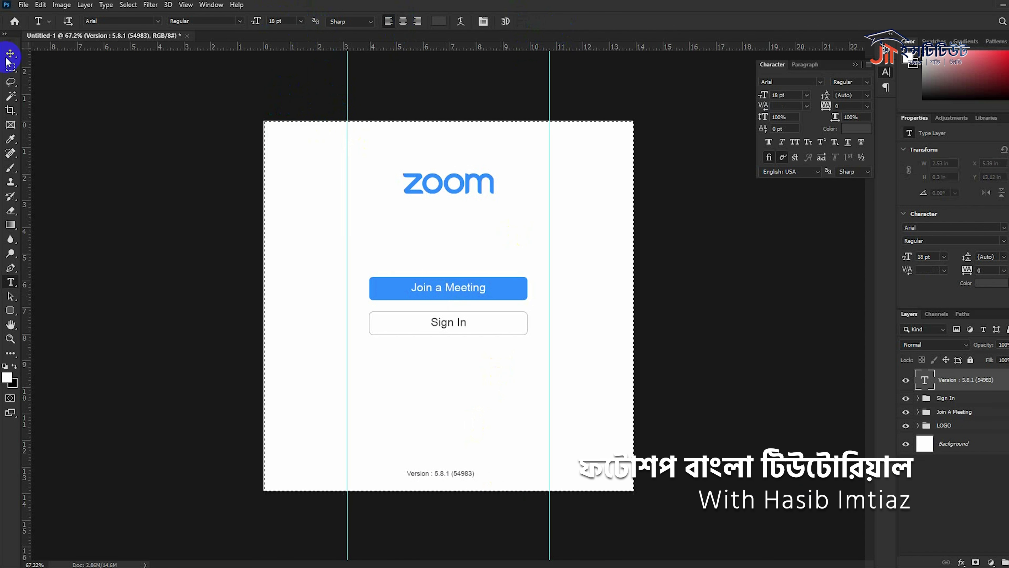
# Centre the version line horizontally on the canvas and remove both vertical guides
pyautogui.click(10, 54)
pyautogui.click(250, 21)
pyautogui.click(62, 21)
pyautogui.click(437, 263)
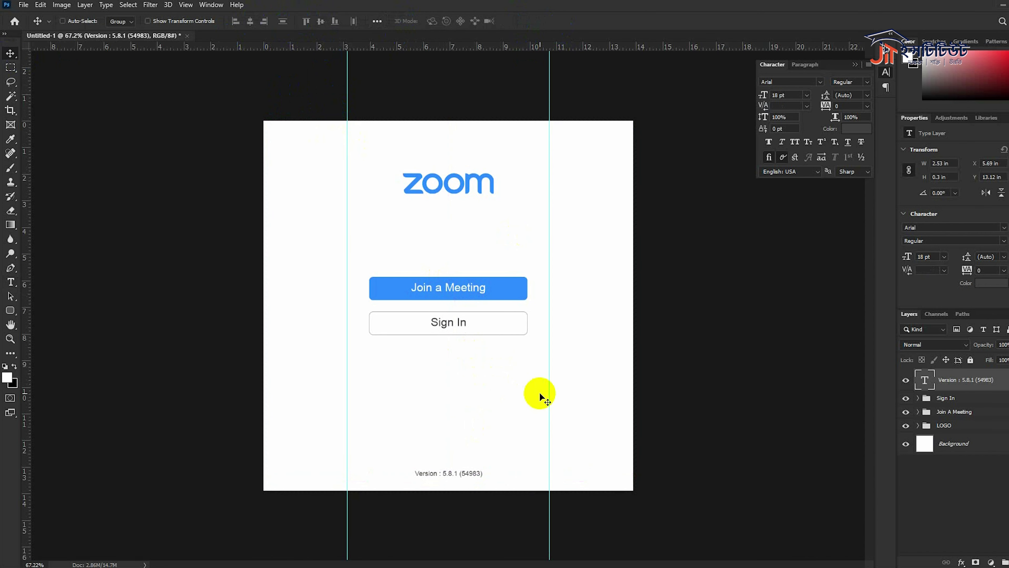
pyautogui.press('ctrl')
pyautogui.hotkey('ctrl', 'z')
pyautogui.moveTo(349, 172); pyautogui.dragTo(23, 169)
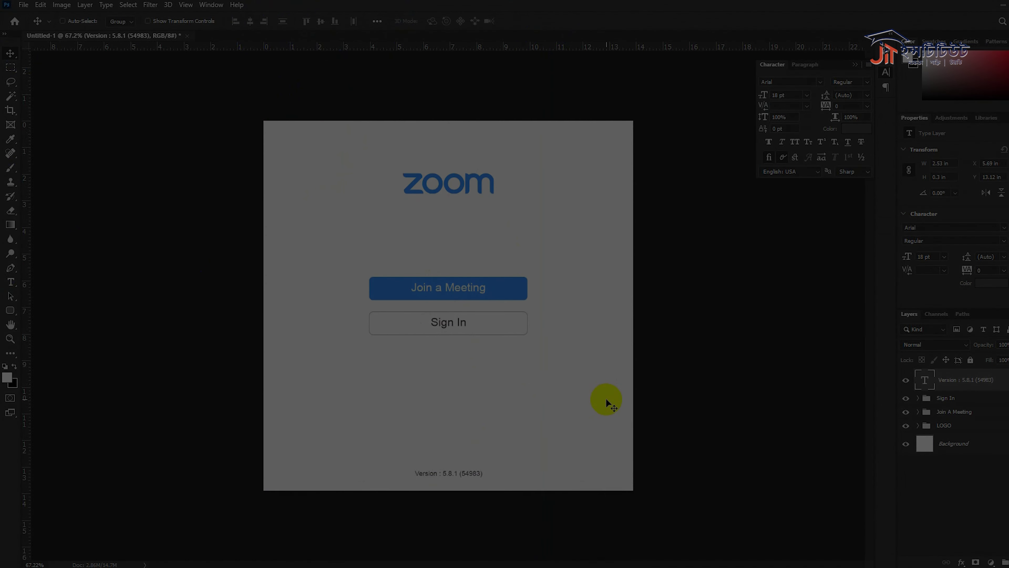